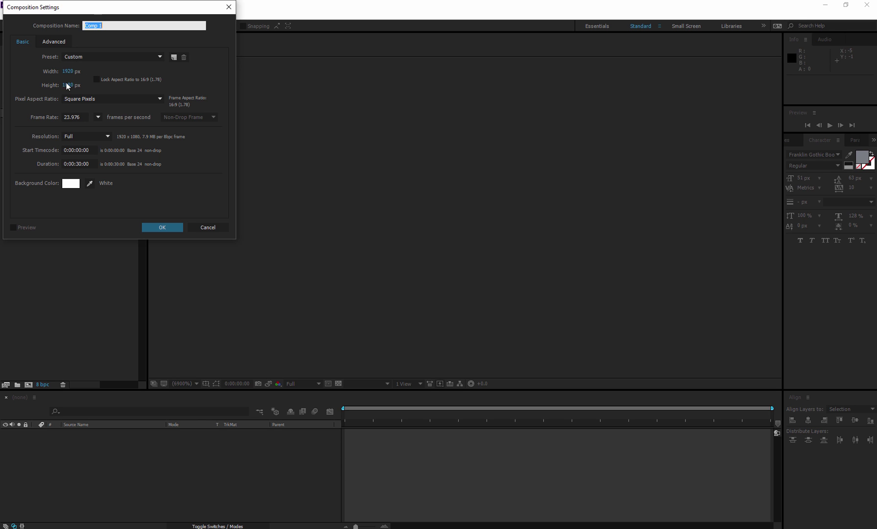
Create Comp 1 (1920×1080, white background) and give the composition viewer slightly more room
click(173, 227)
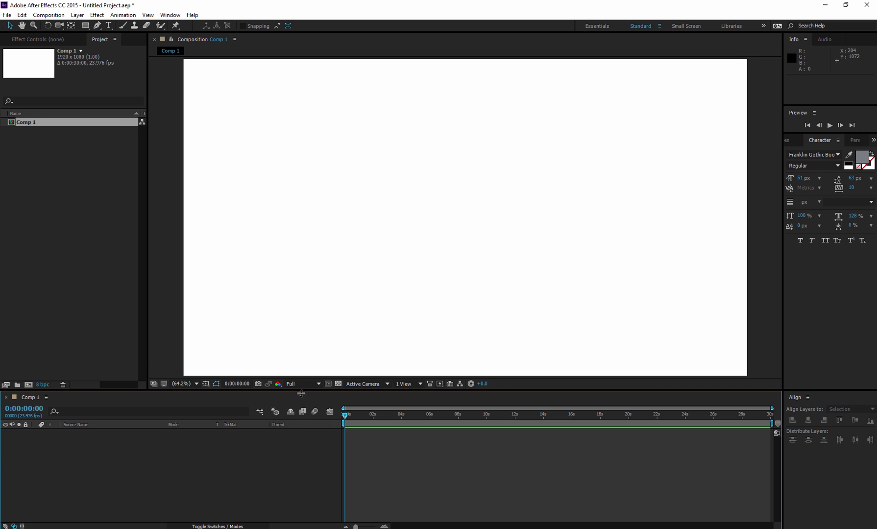
drag(300, 389, 300, 402)
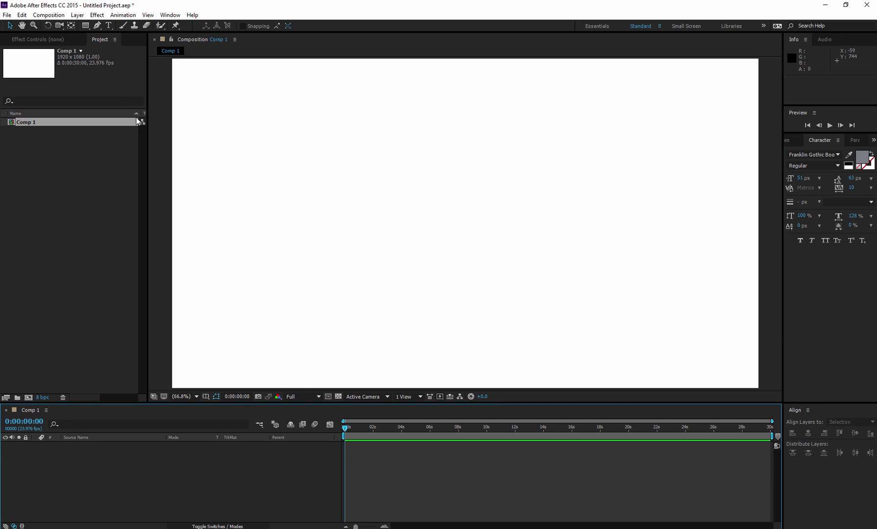
Choose the Rectangle Tool and set new shapes to no stroke with a 00468C blue fill
drag(85, 25, 104, 37)
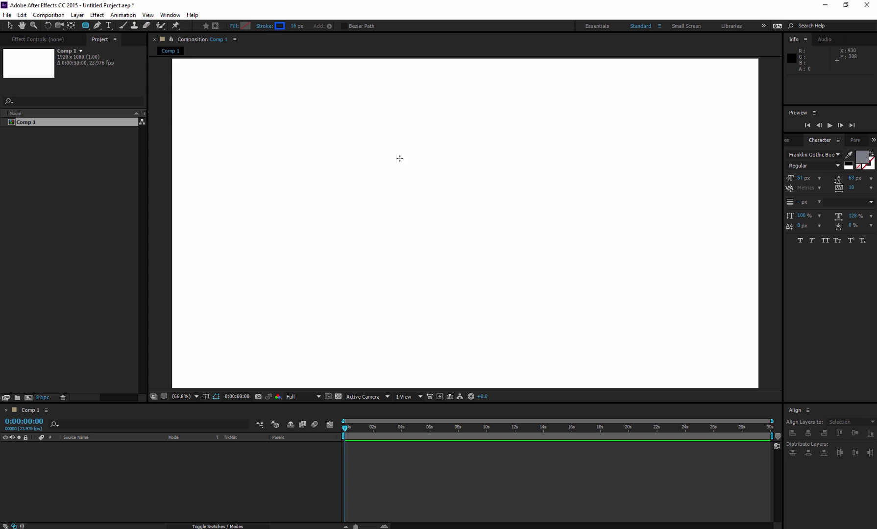
click(271, 28)
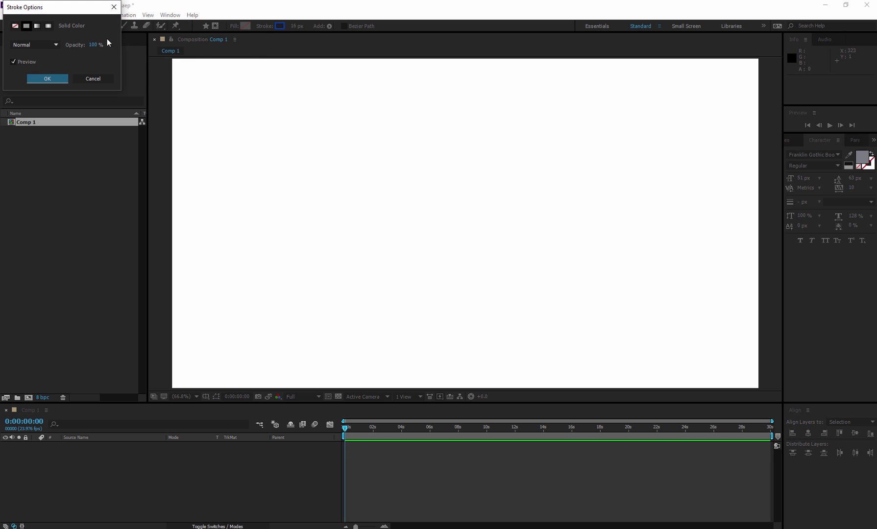
click(19, 26)
click(47, 79)
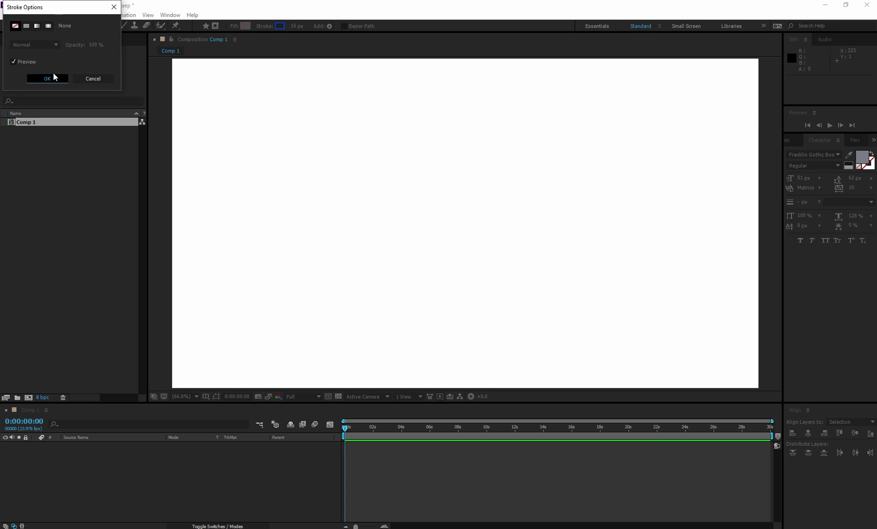
click(244, 25)
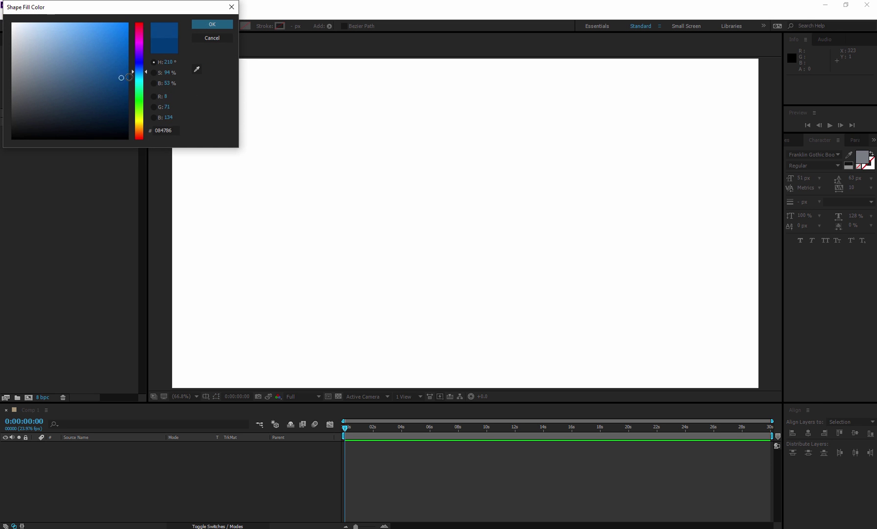
drag(129, 77, 124, 79)
click(199, 25)
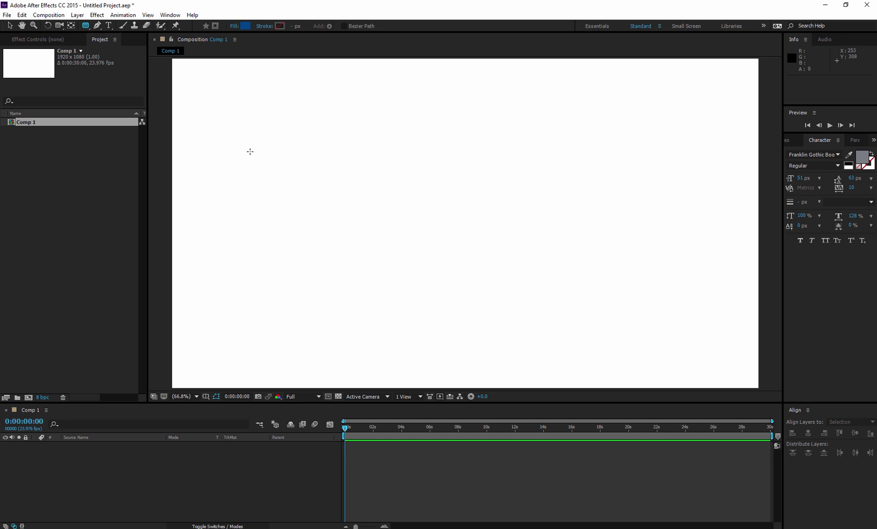
Undo a rounded square, then draw a blue circle left of canvas centre with the Ellipse Tool
drag(249, 151, 397, 245)
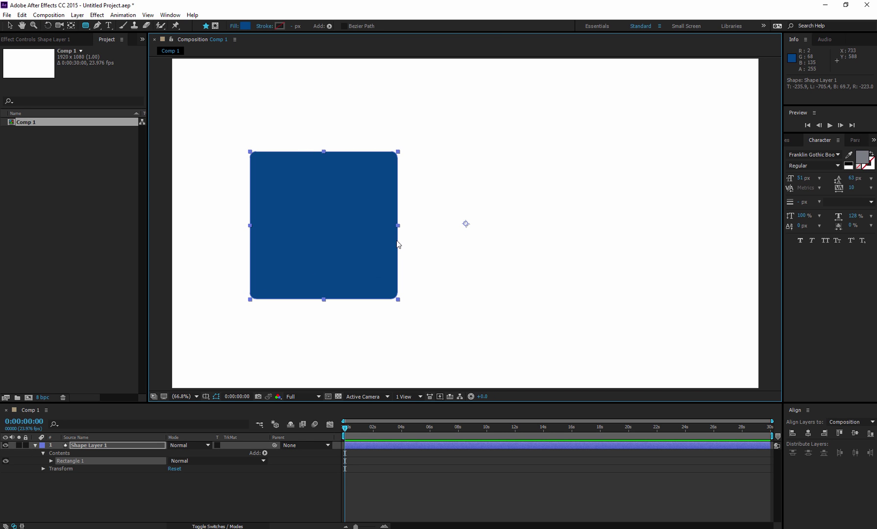
key(ctrl+z)
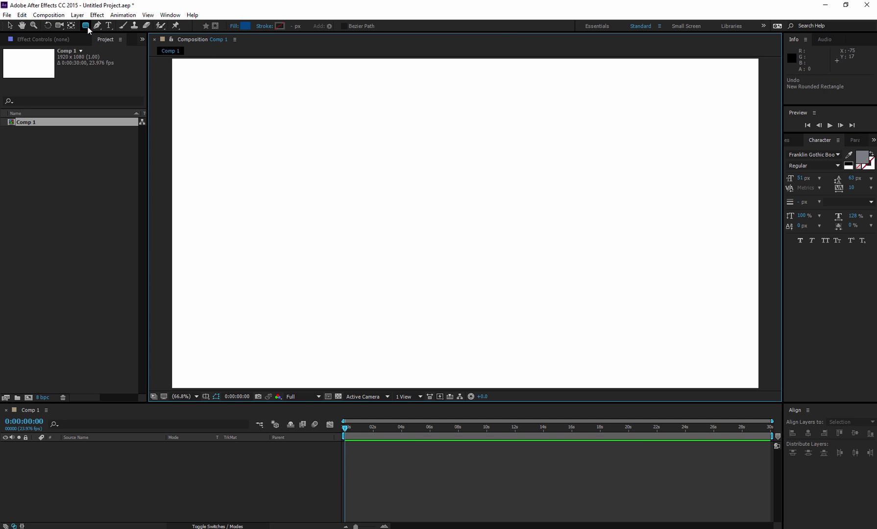
drag(87, 27, 115, 45)
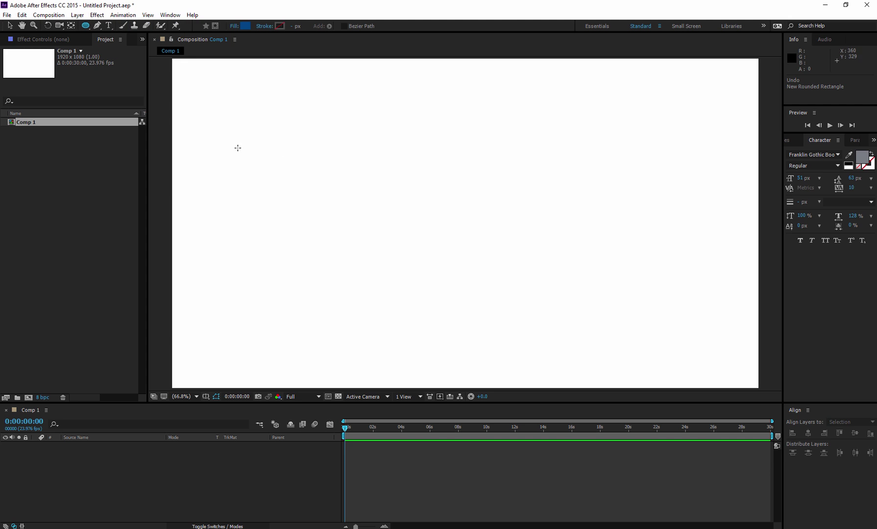
drag(237, 148, 344, 254)
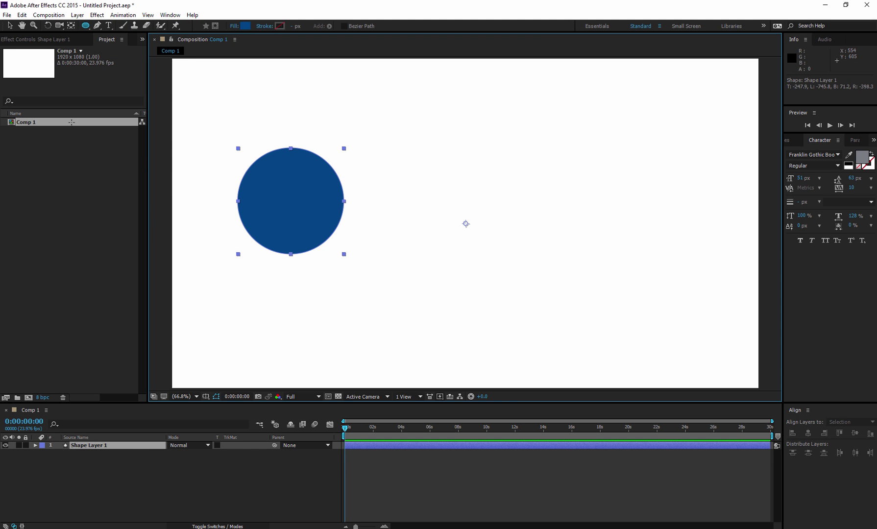
Move Shape Layer 1's anchor point to the circle's centre with the Pan Behind tool
key(v)
click(299, 297)
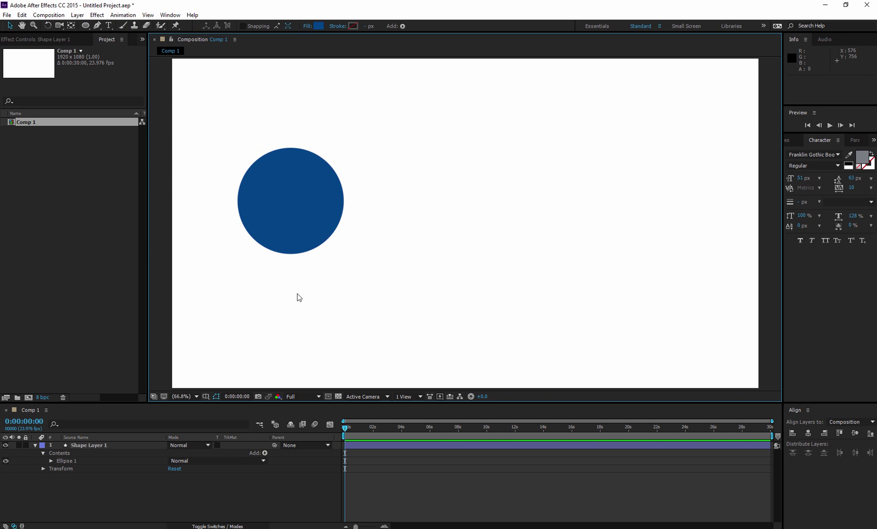
click(300, 222)
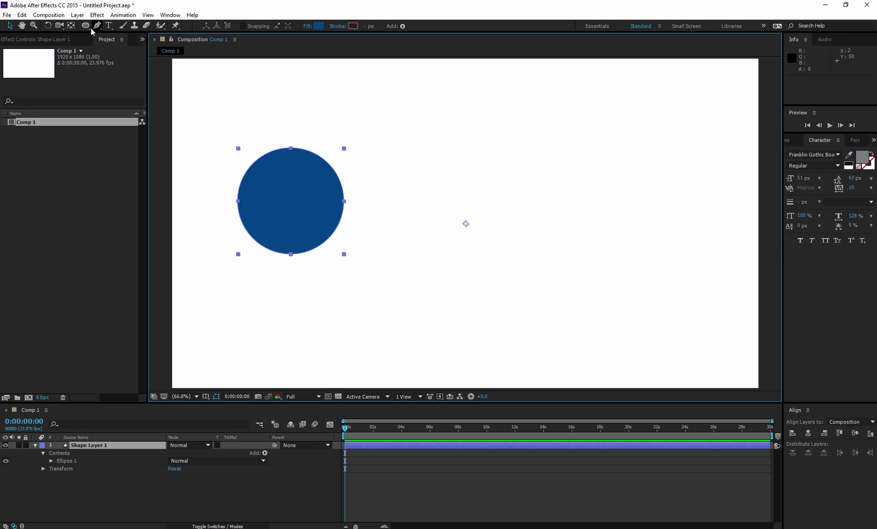
click(71, 25)
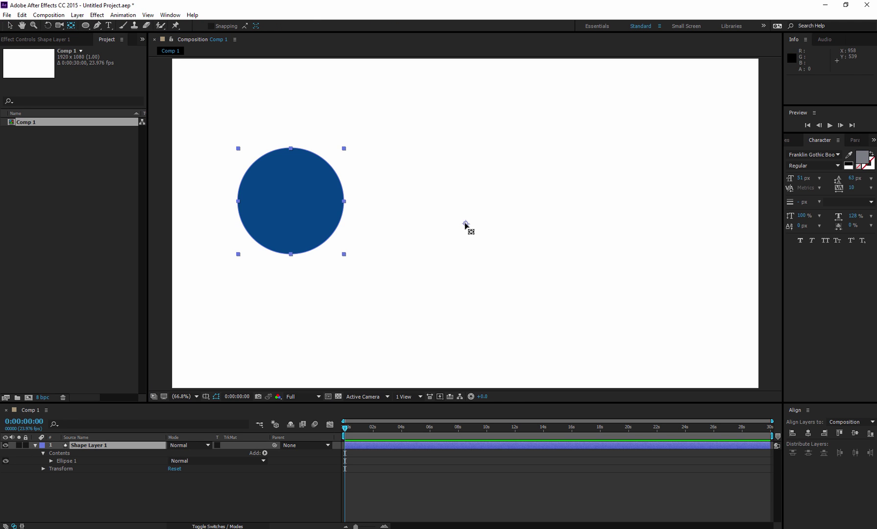
drag(465, 223, 293, 204)
key(v)
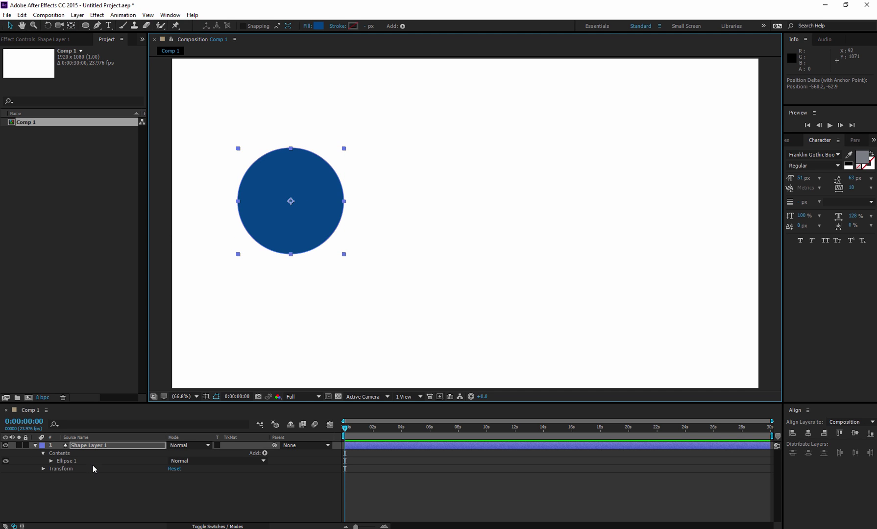
Add Scale keyframes on Shape Layer 1 at 0:00, 0:20 and 1:16
key(s)
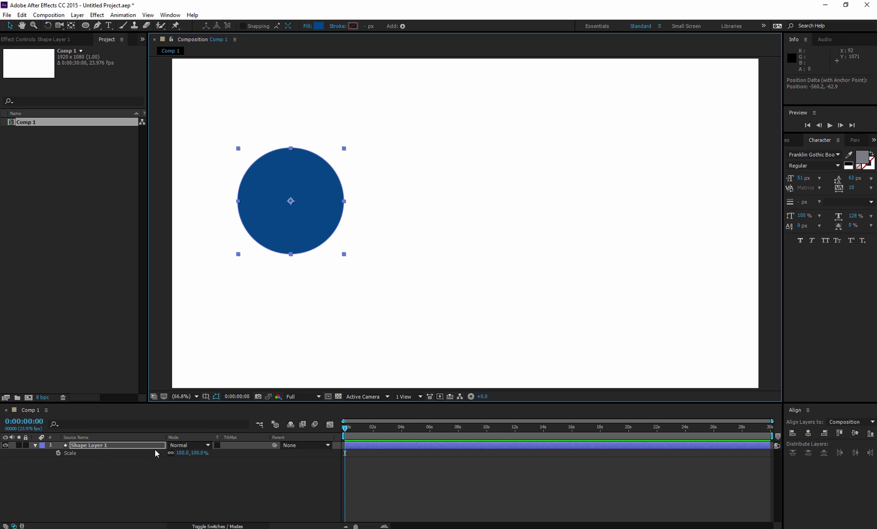
click(58, 453)
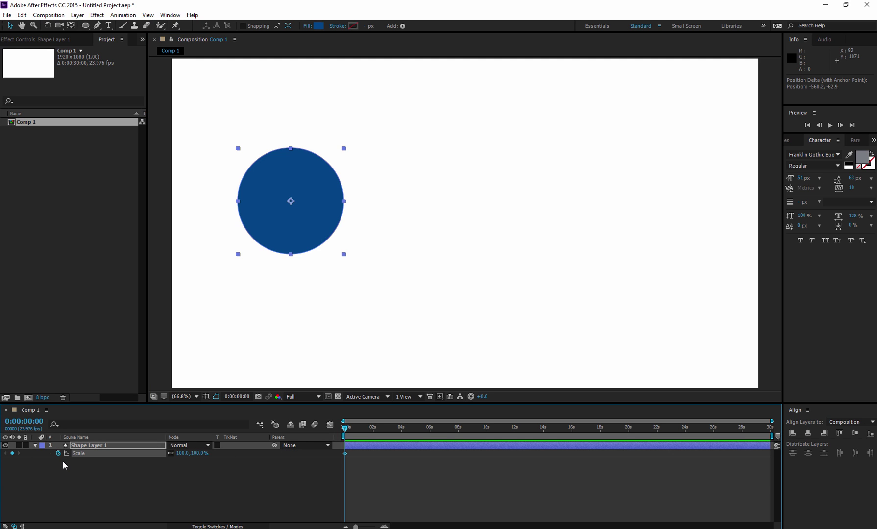
key(shift+Page_Down)
key(shift+Page_Down)
click(12, 453)
key(shift+Page_Down)
key(shift+Page_Down)
Set the three Scale keyframes to 0%, 172% and 0%
drag(372, 428, 341, 432)
click(346, 453)
click(181, 453)
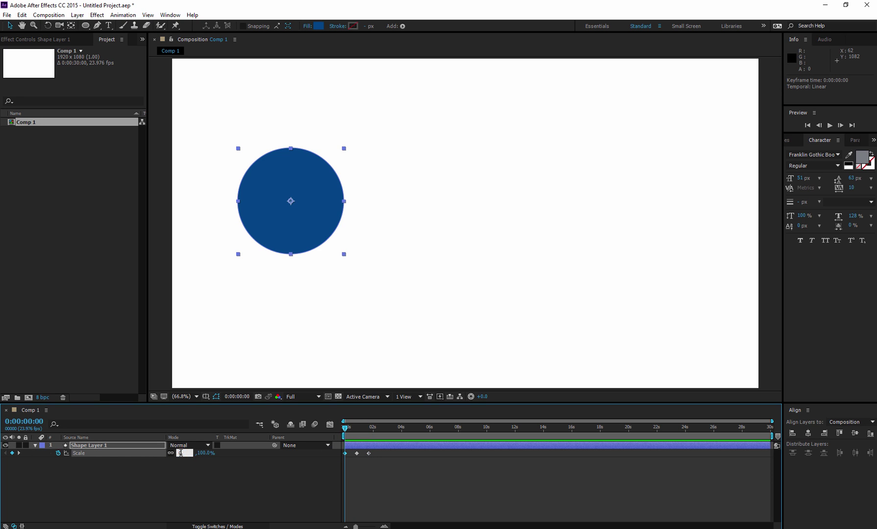
text(0)
key(Return)
drag(348, 431, 358, 430)
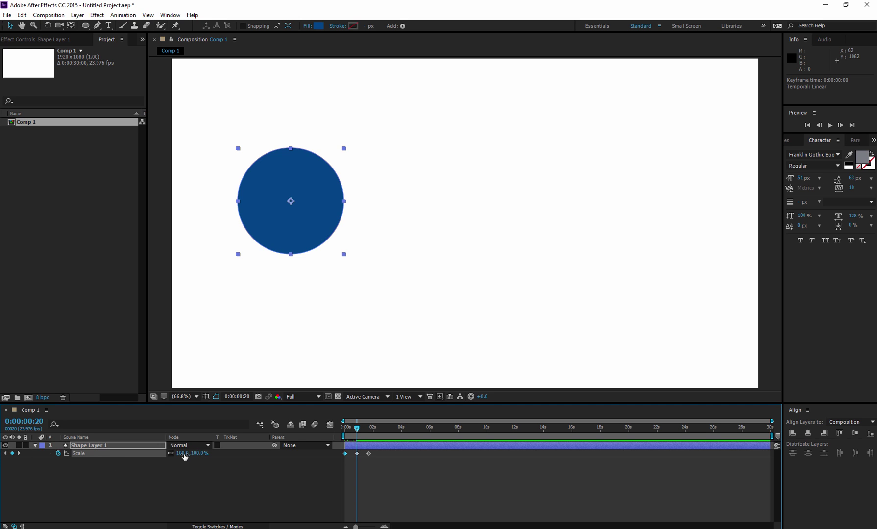
mouse_move(189, 453)
mouse_down()
mouse_move(177, 454)
mouse_move(190, 454)
mouse_up()
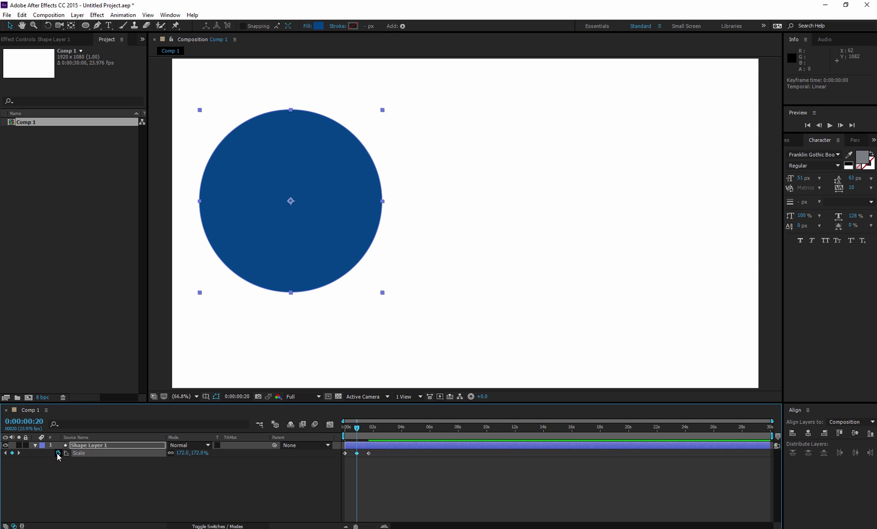
click(20, 453)
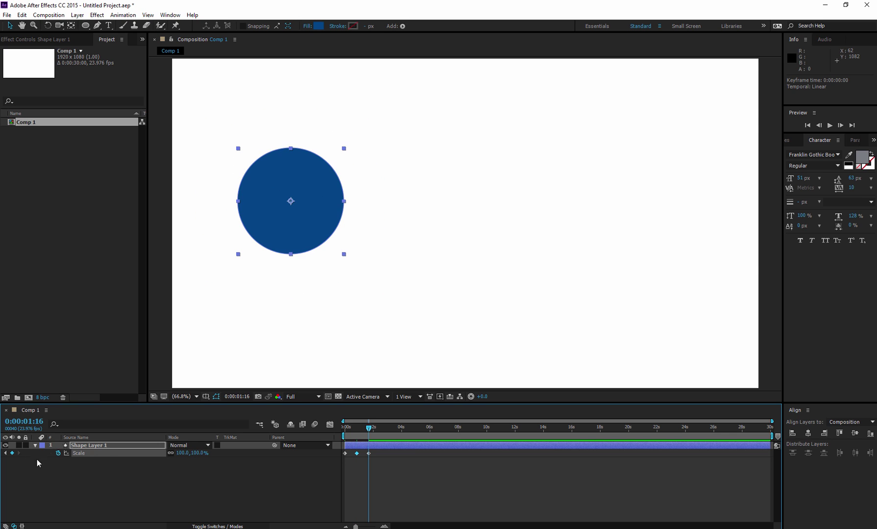
click(184, 454)
text(0)
key(Return)
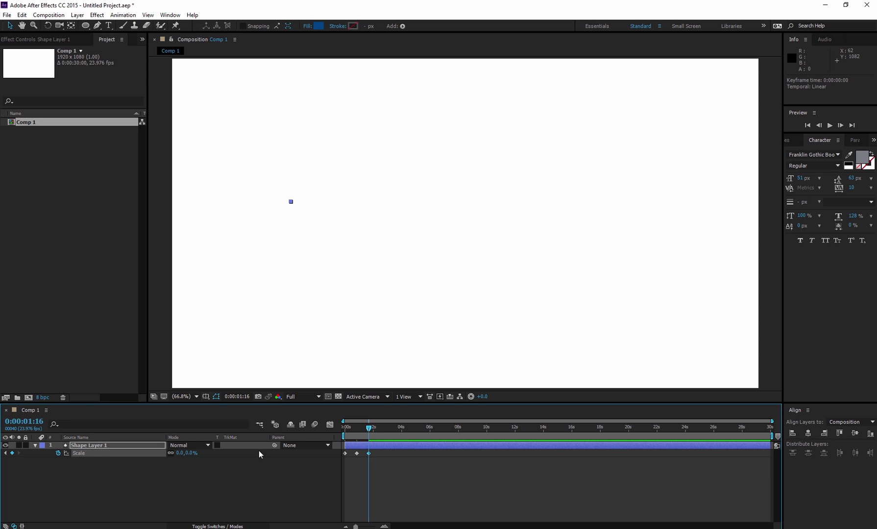
Preview the grow-and-shrink animation from the start, stopping around frame 13
drag(370, 430, 344, 430)
key(space)
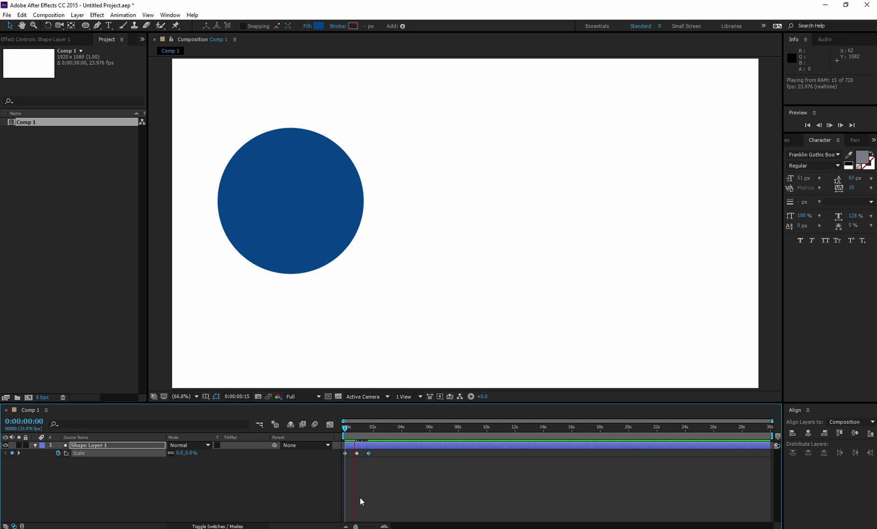
key(space)
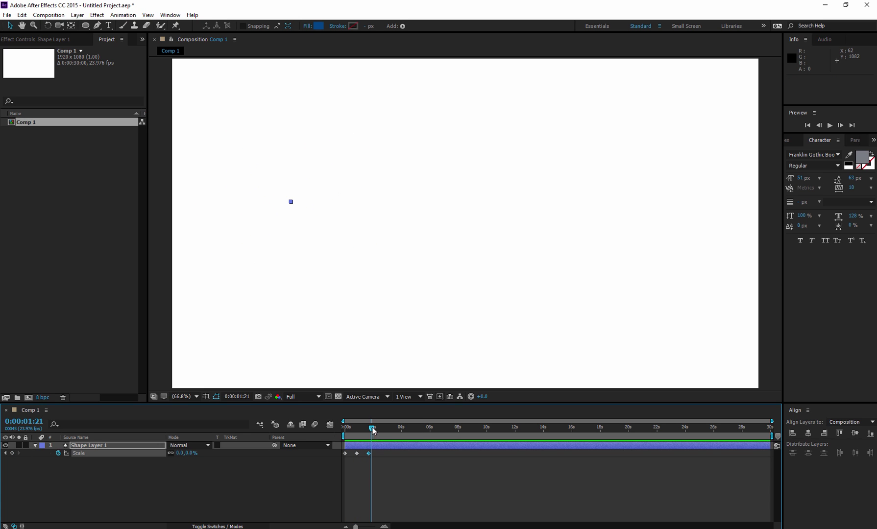
drag(373, 430, 352, 430)
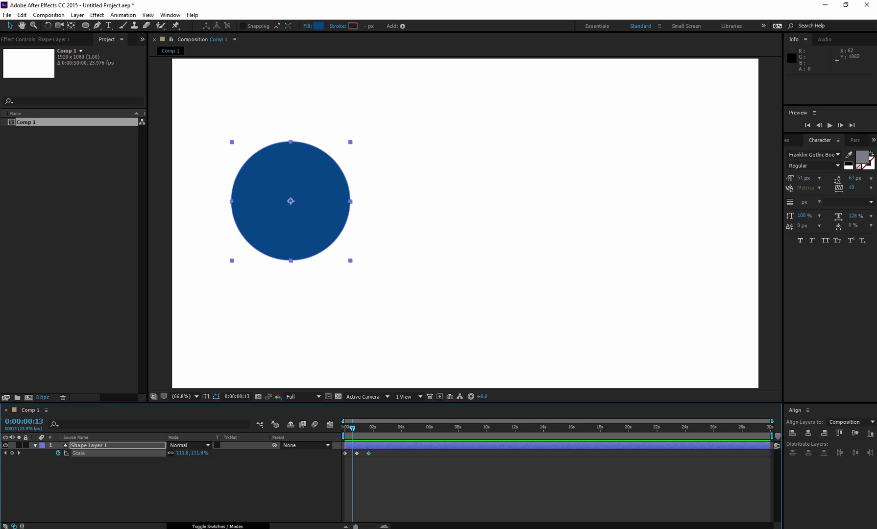
Show the Scale speed graph in the Graph Editor, fitted to the view
click(329, 424)
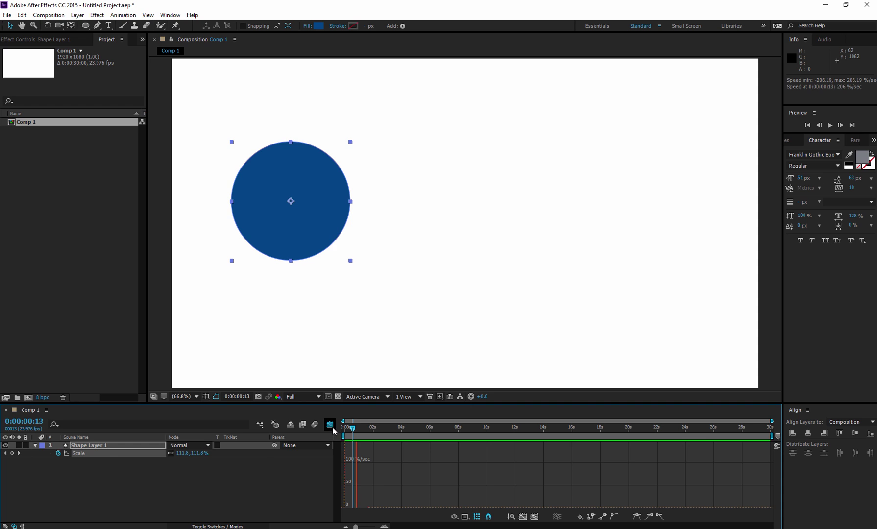
click(535, 517)
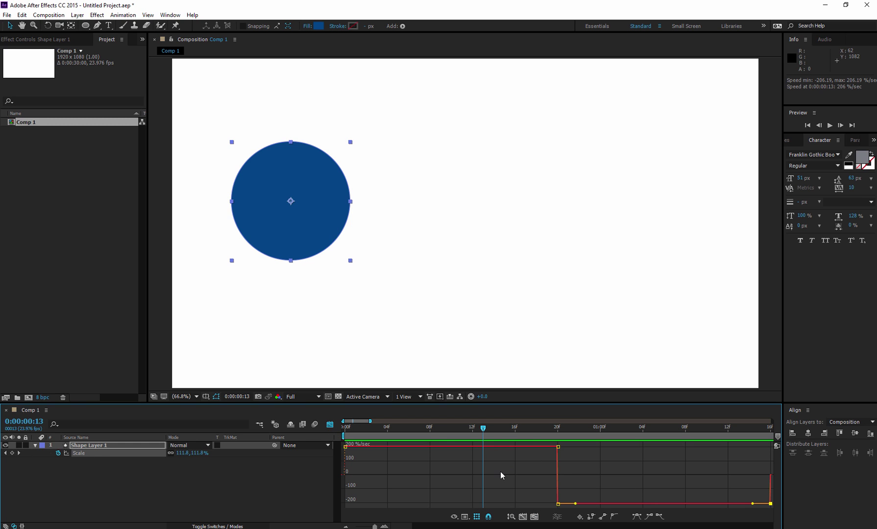
click(465, 517)
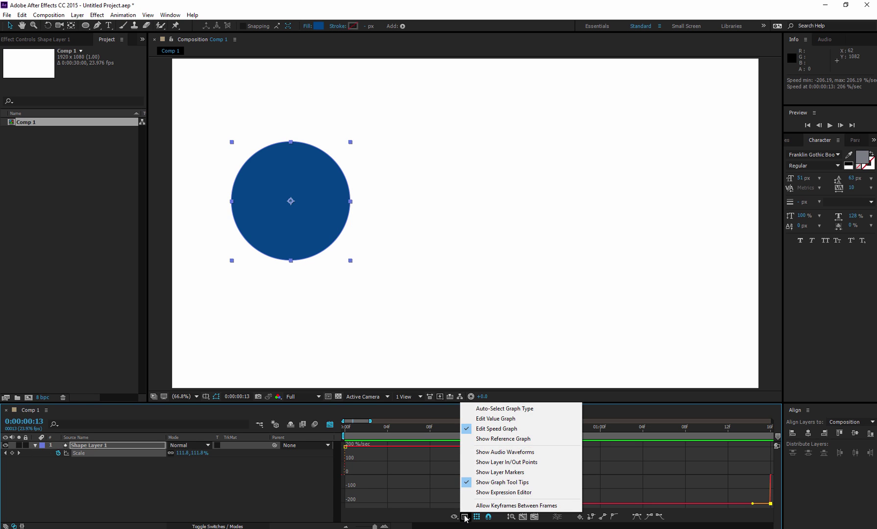
click(386, 500)
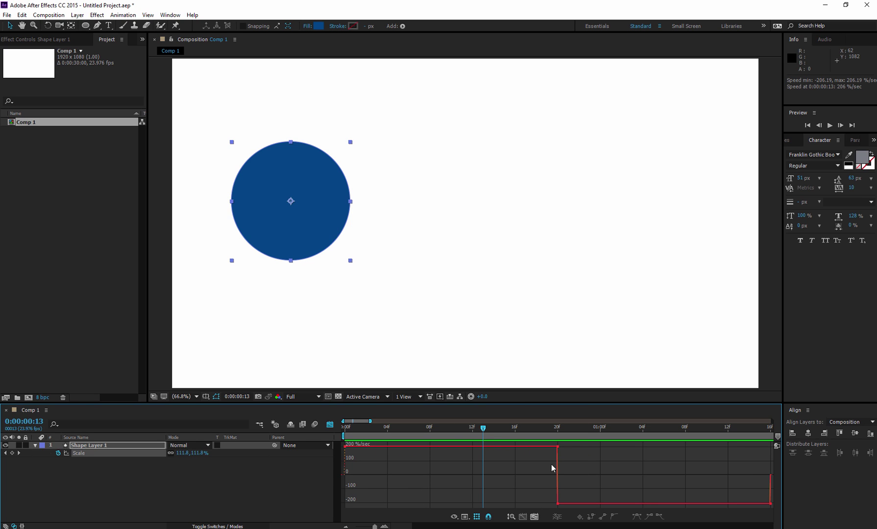
click(465, 517)
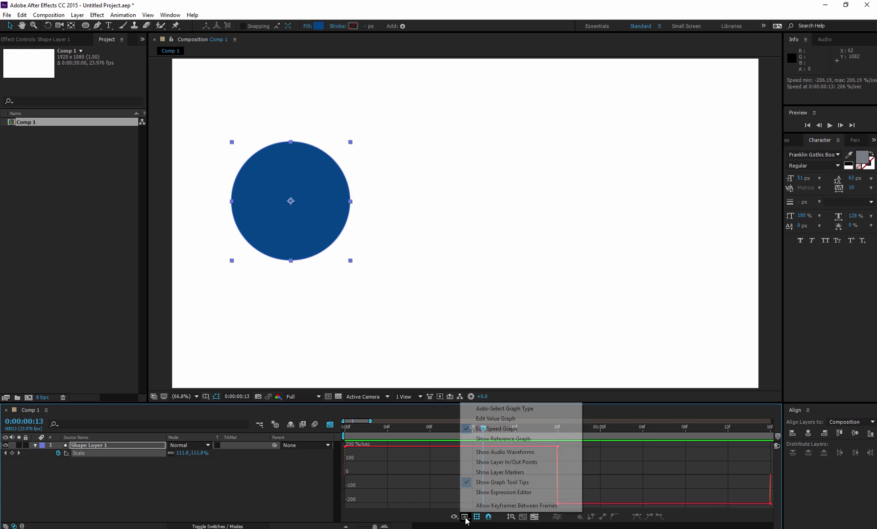
click(495, 428)
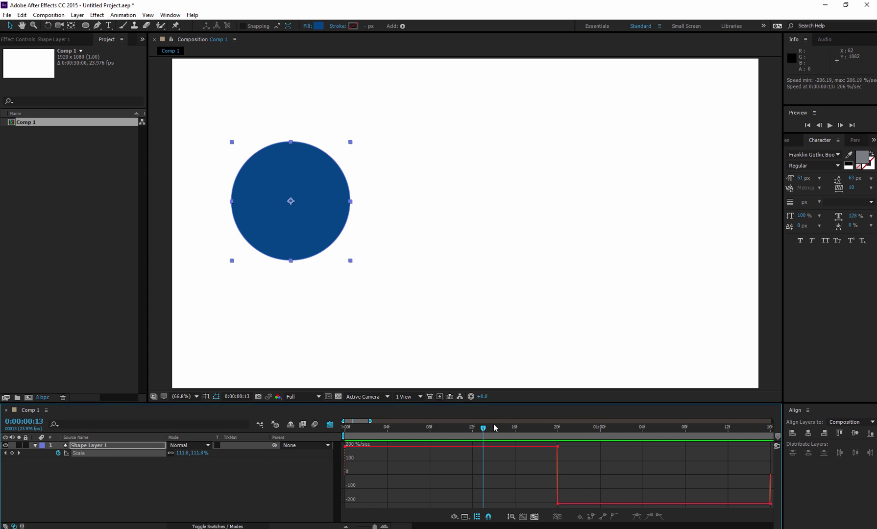
Compare the Scale value graph with the speed graph, then return to the layer bars
click(464, 516)
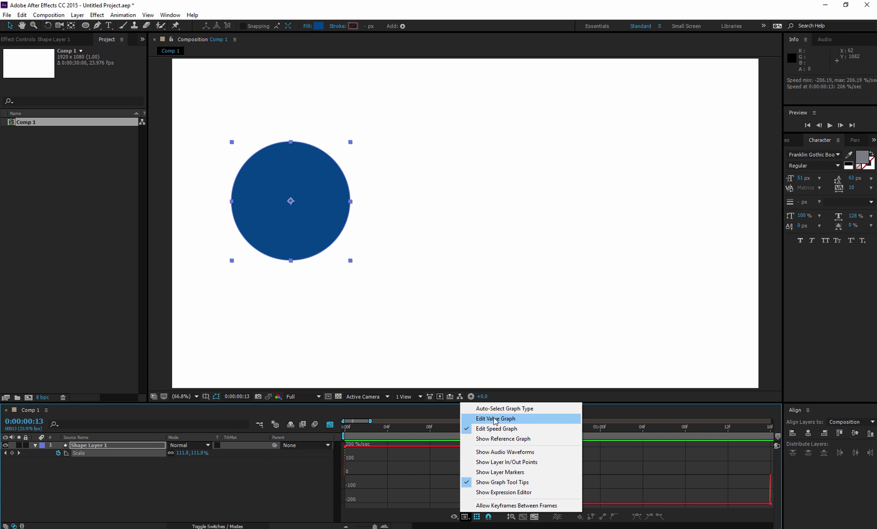
click(496, 418)
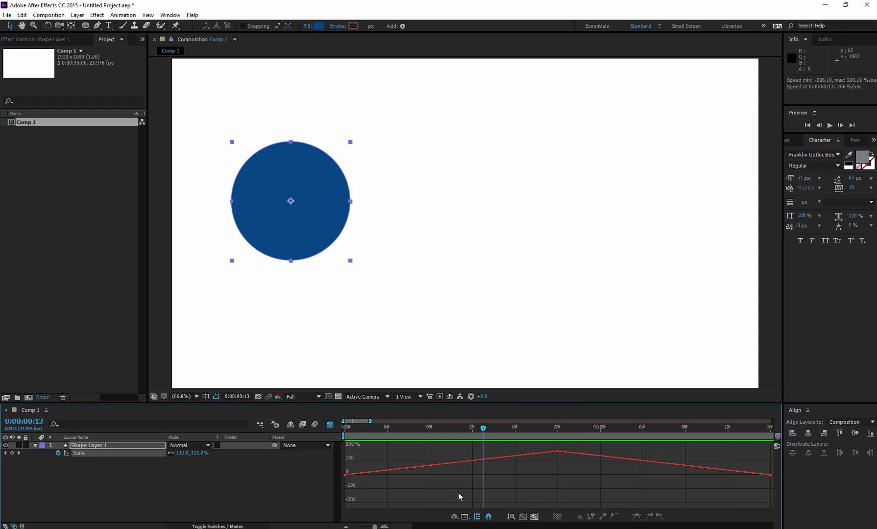
click(465, 517)
click(499, 428)
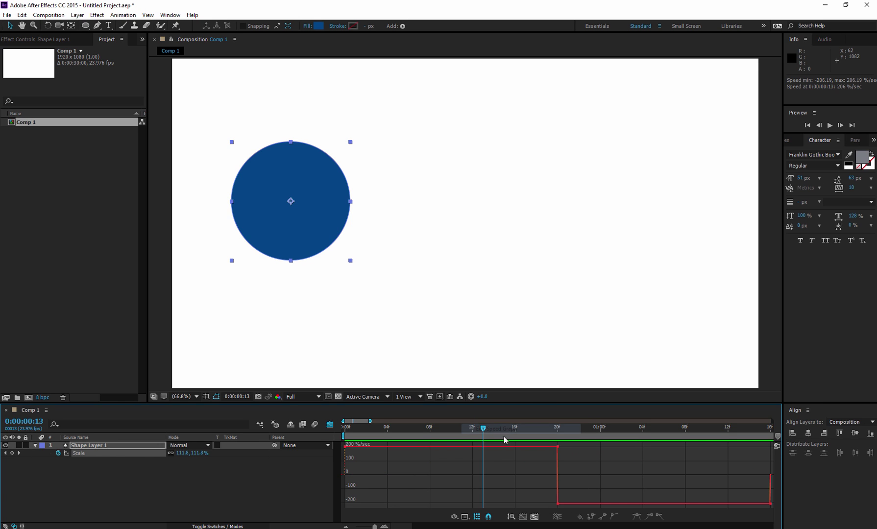
click(502, 468)
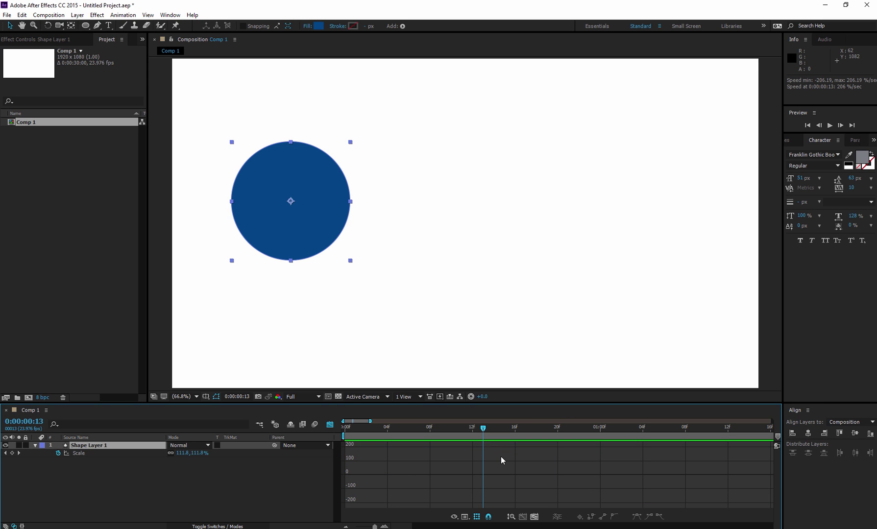
click(330, 424)
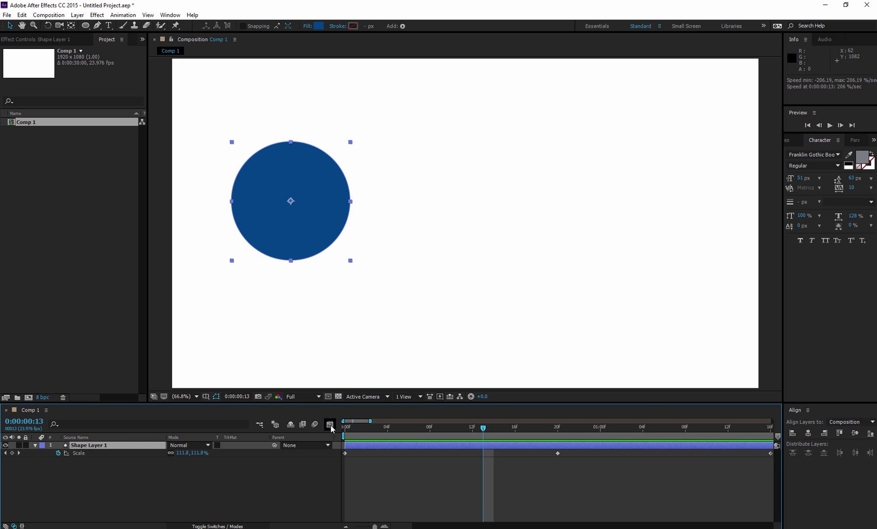
Zoom the timeline out to 30 seconds and apply Easy Ease to all three Scale keyframes
drag(374, 526, 355, 522)
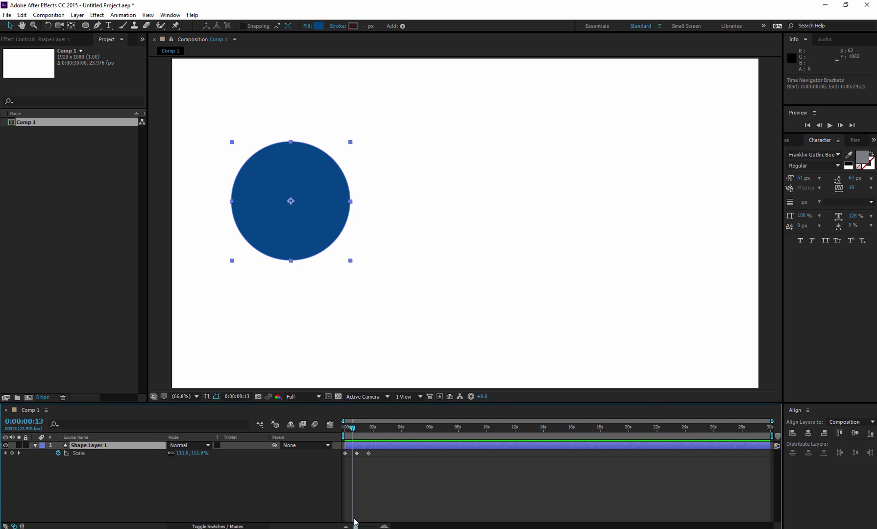
click(375, 456)
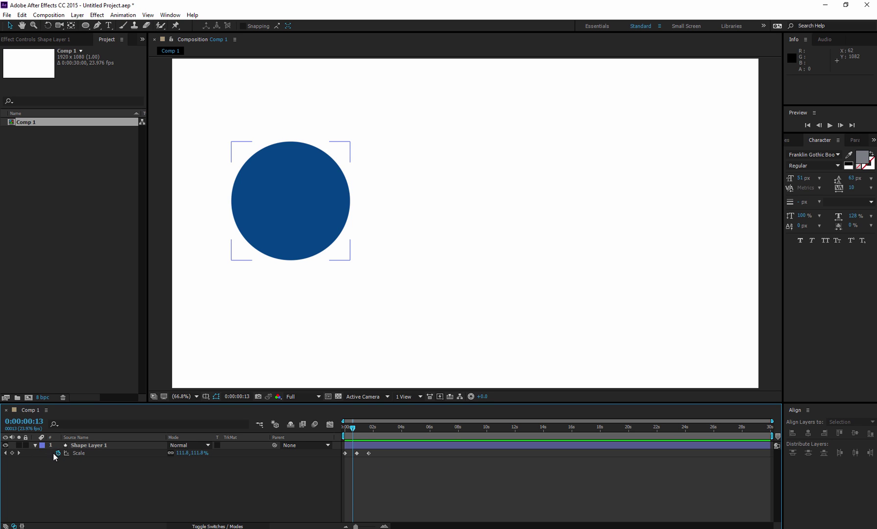
click(81, 454)
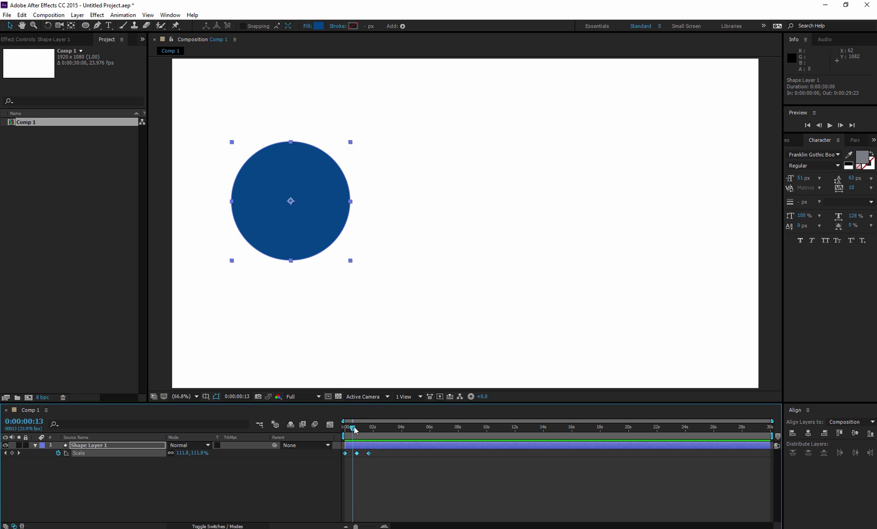
drag(355, 430, 356, 429)
right_click(369, 454)
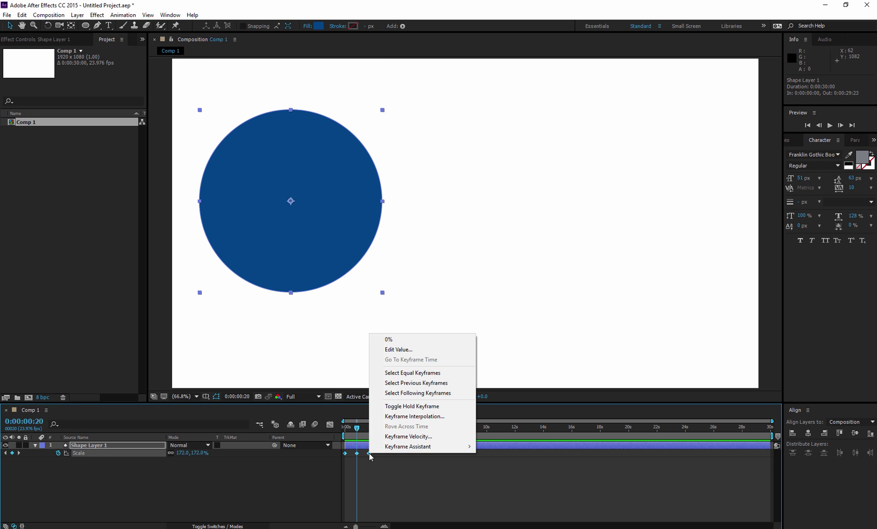
mouse_move(395, 447)
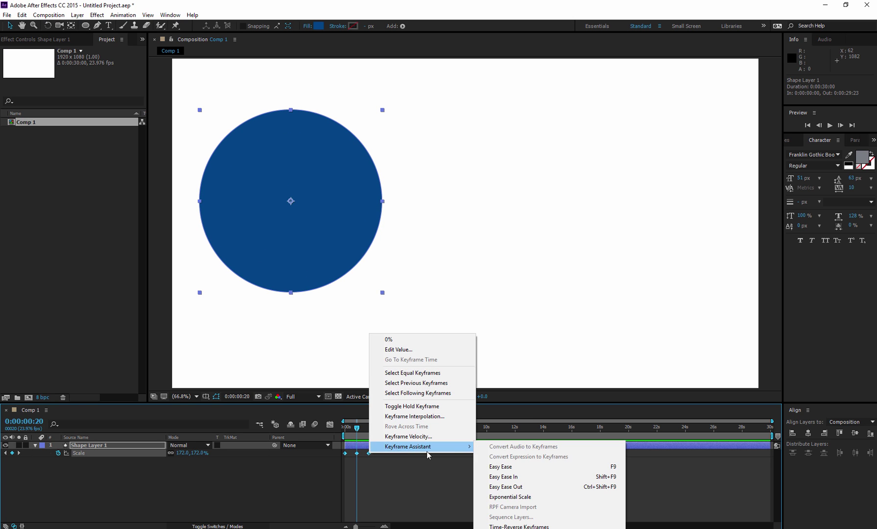
click(507, 466)
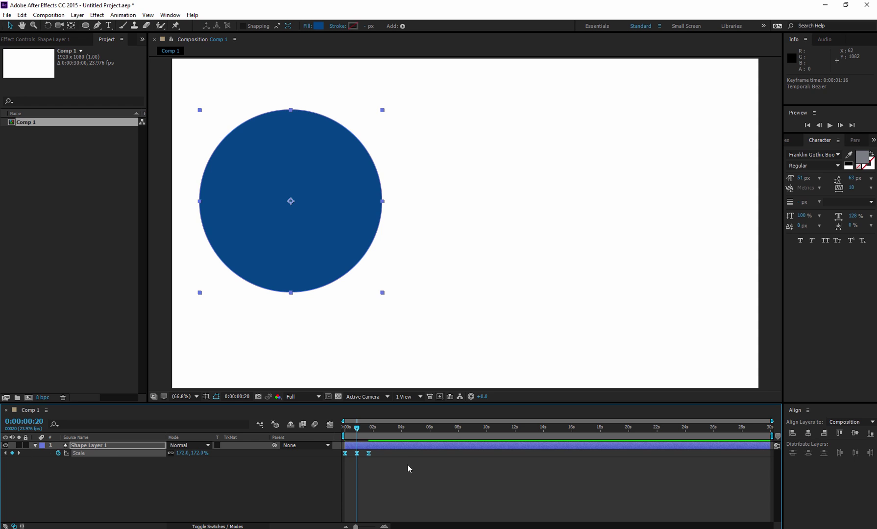
In the fitted speed graph, drag the middle and last keyframes' influence handles, the last to about 26%
click(330, 425)
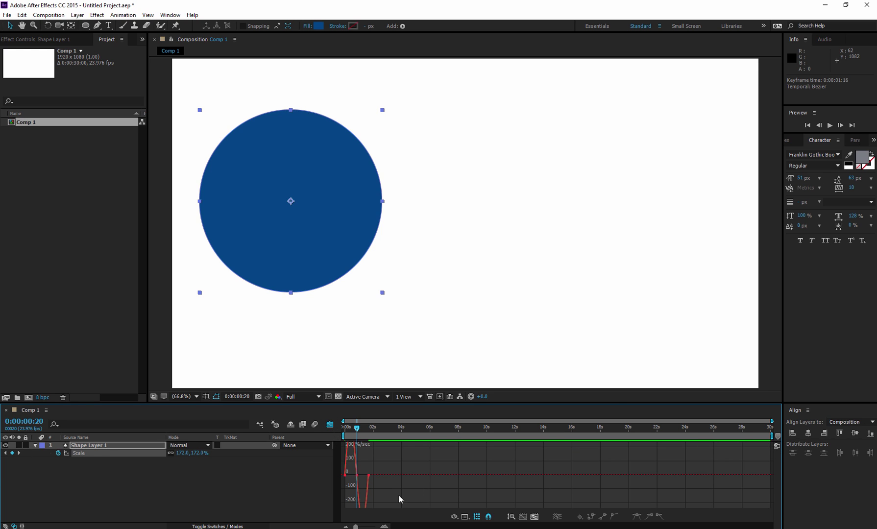
click(535, 517)
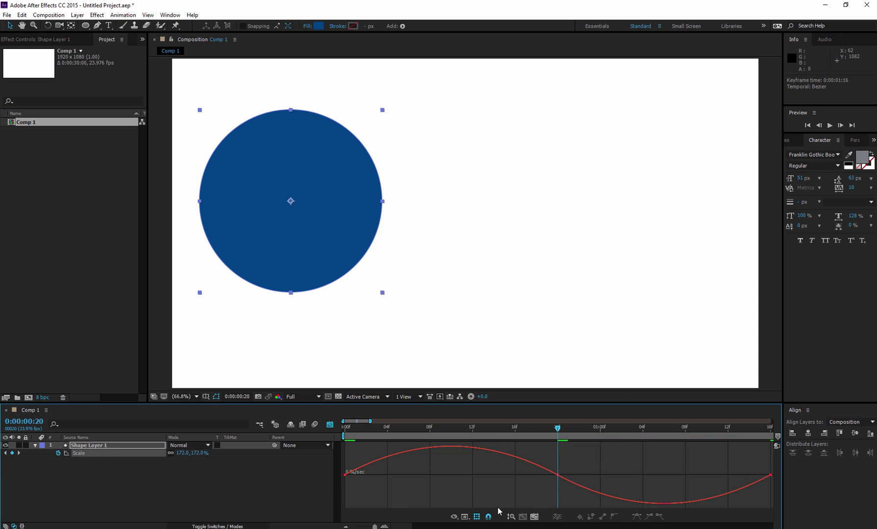
click(557, 475)
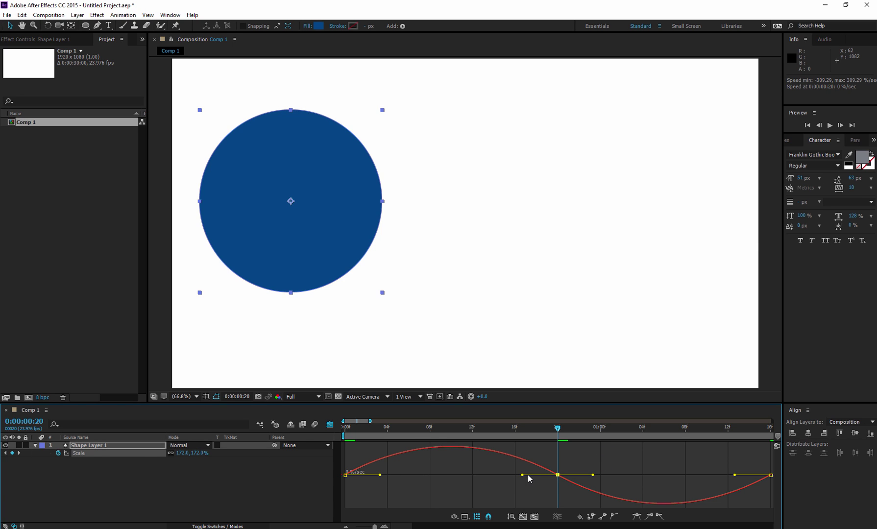
drag(523, 474, 632, 476)
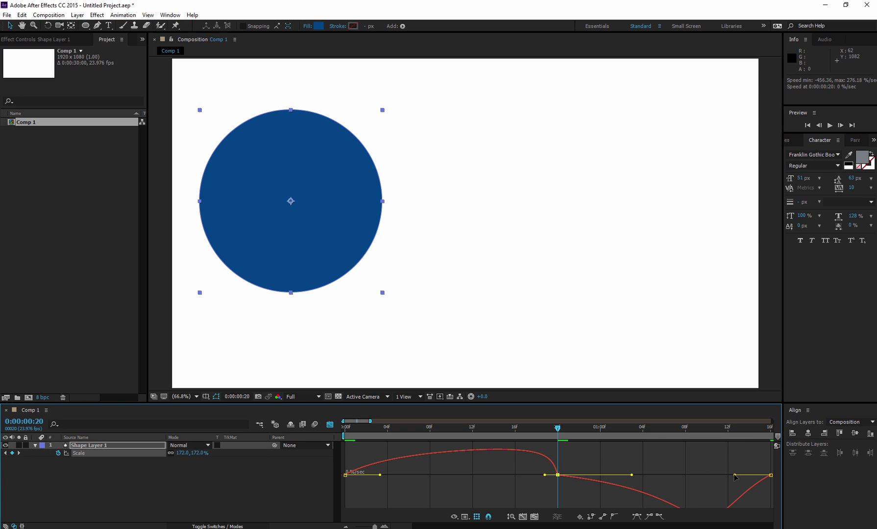
mouse_move(733, 474)
mouse_down()
mouse_move(724, 475)
mouse_move(742, 475)
mouse_move(722, 475)
mouse_up()
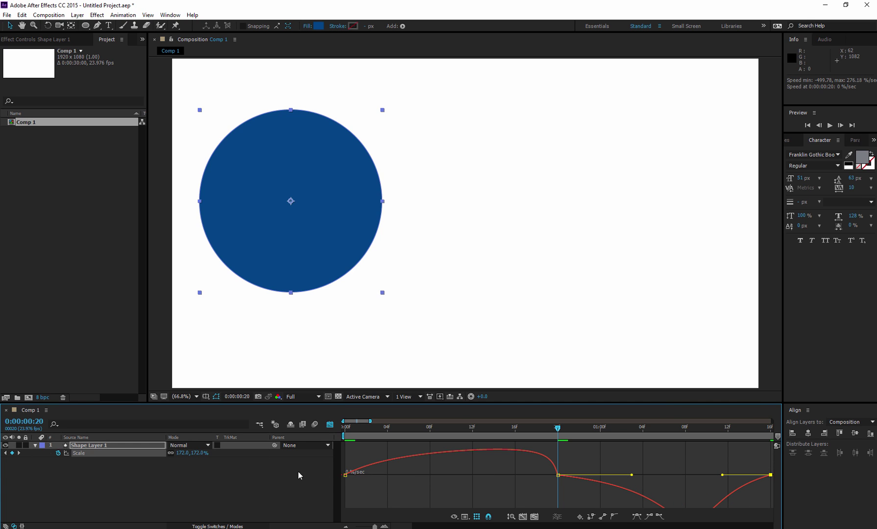
click(345, 474)
Extend the first Scale keyframe's ease influence to about 40%, then zoom the layer-bar timeline out to 0–30s
mouse_move(376, 478)
mouse_down()
mouse_move(353, 475)
mouse_move(386, 478)
mouse_up()
click(329, 425)
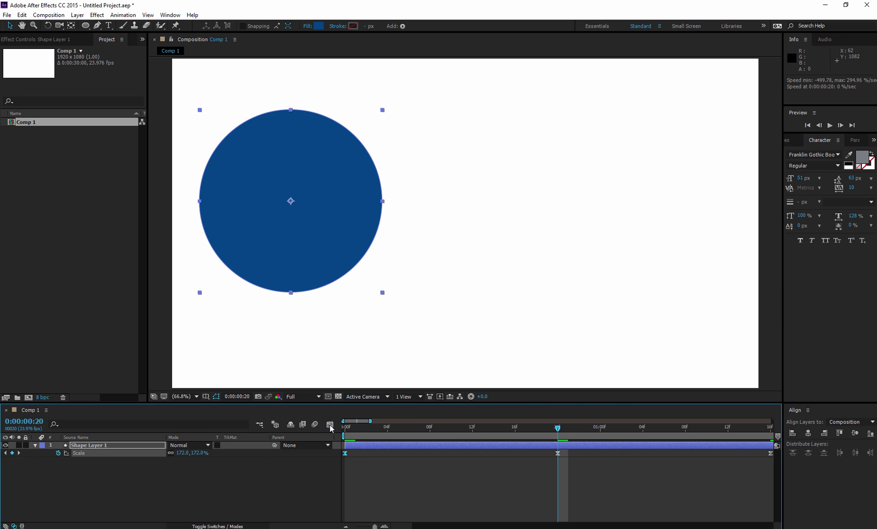
click(375, 470)
drag(374, 527, 355, 527)
Preview the eased scale animation from the start, replaying it from frame 19
drag(361, 422, 337, 428)
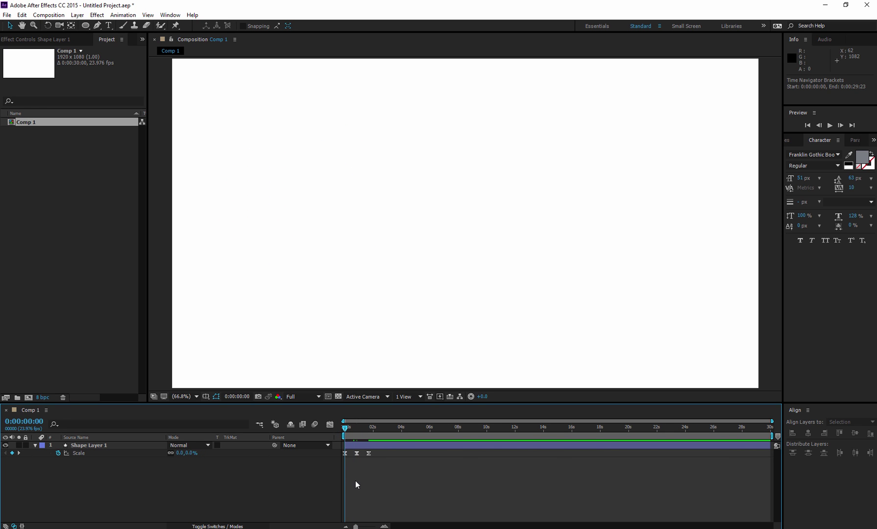
key(space)
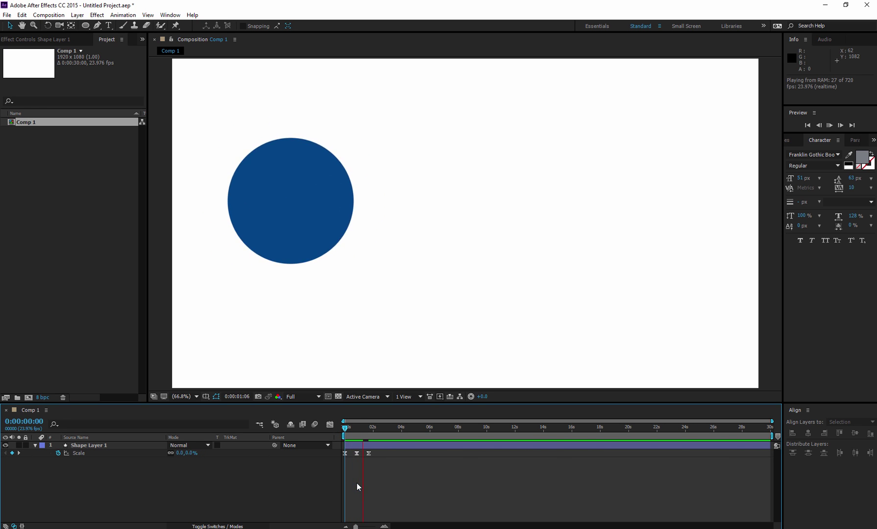
click(373, 432)
drag(373, 434, 341, 423)
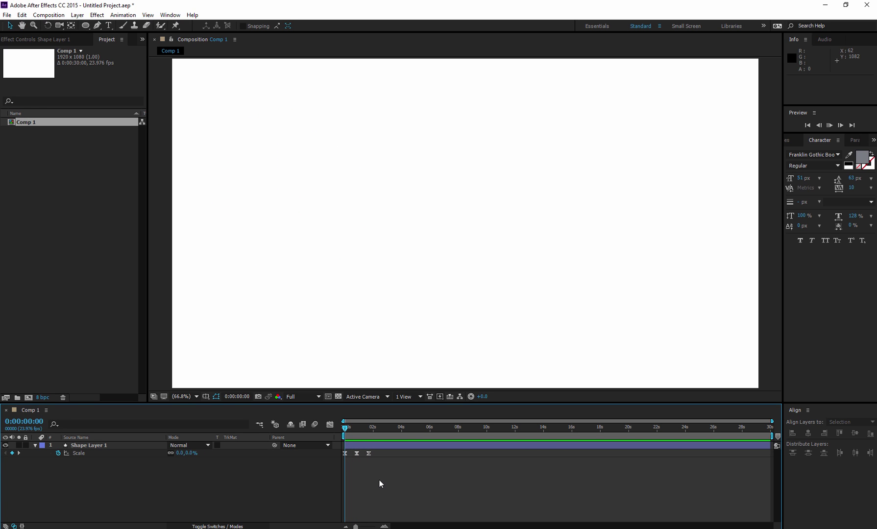
key(space)
key(space)
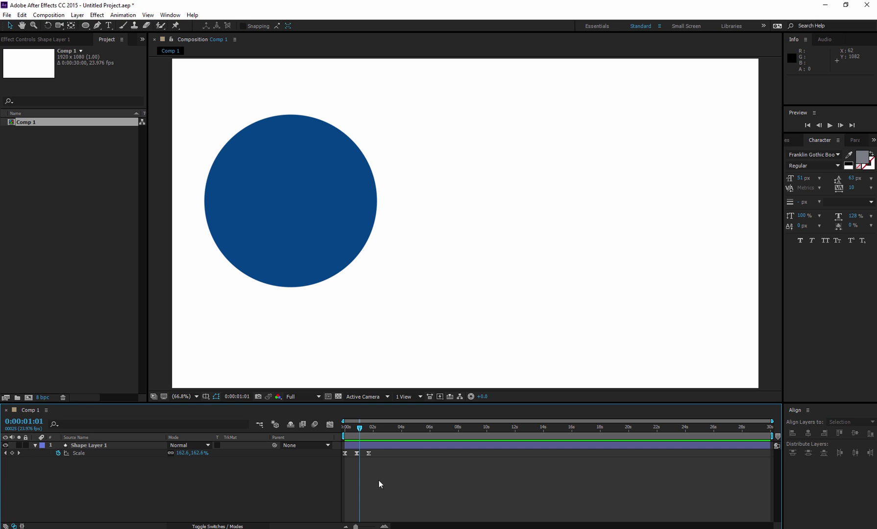
click(386, 446)
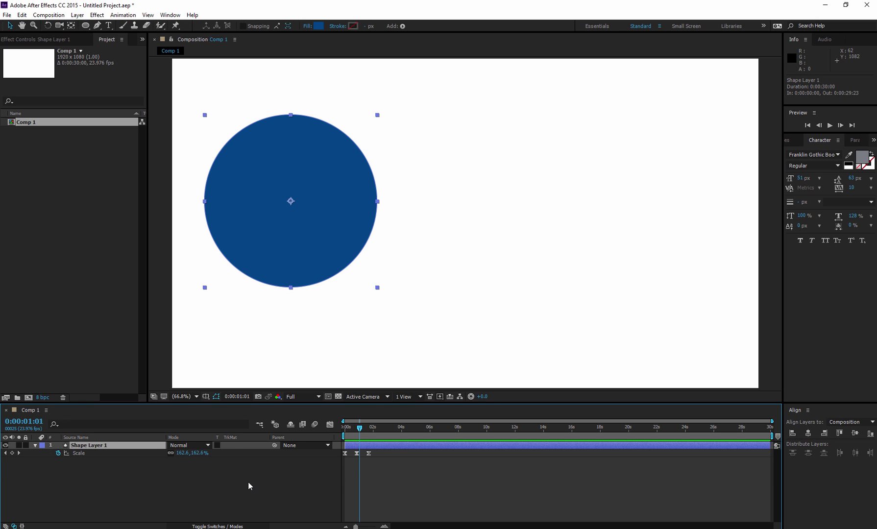
Duplicate the circle as Shape Layer 2 and delay its Scale keyframes by 10 frames
key(ctrl+d)
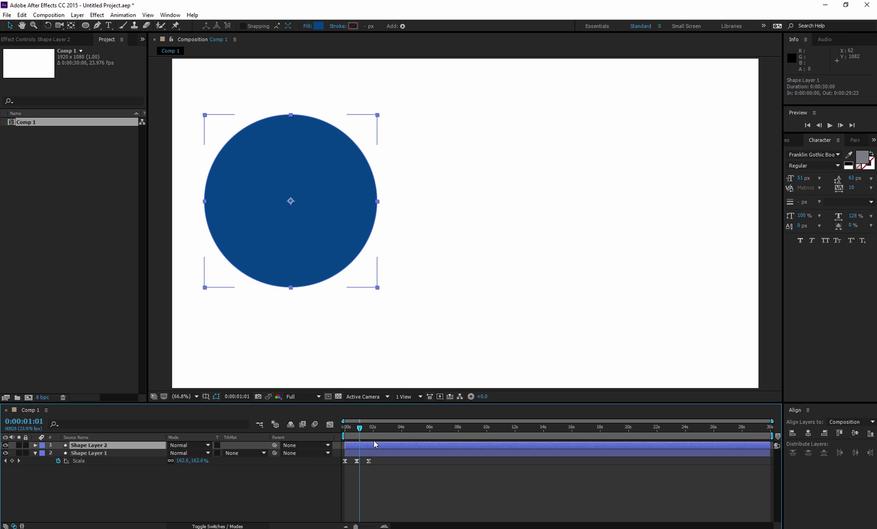
key(s)
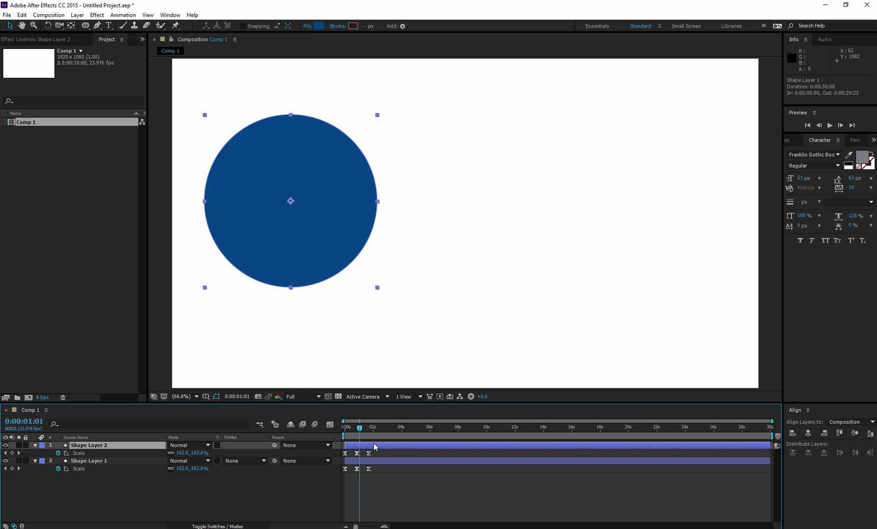
drag(374, 443, 359, 428)
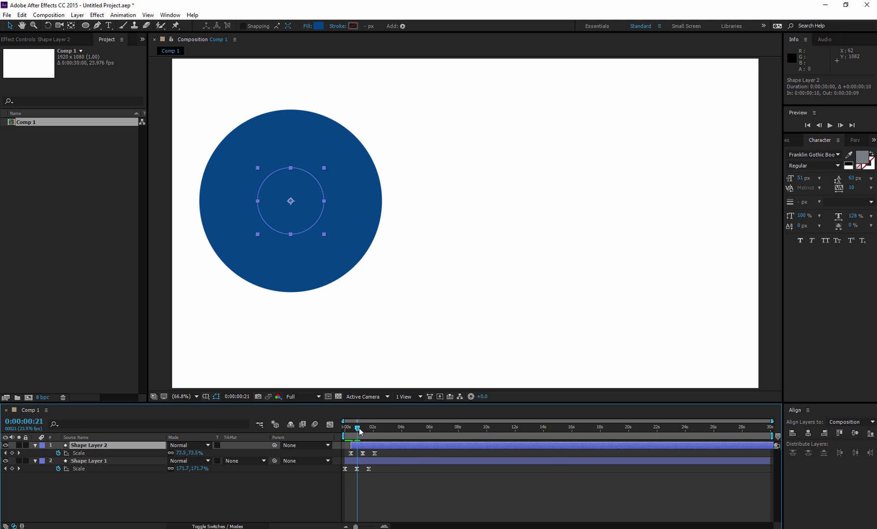
Darken Shape Layer 2's fill to navy 012952 (32% brightness)
click(319, 26)
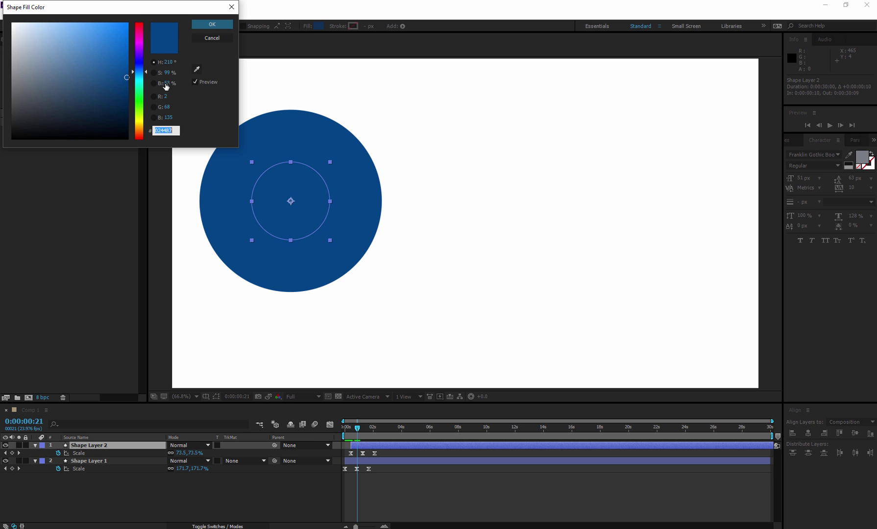
drag(166, 86, 156, 83)
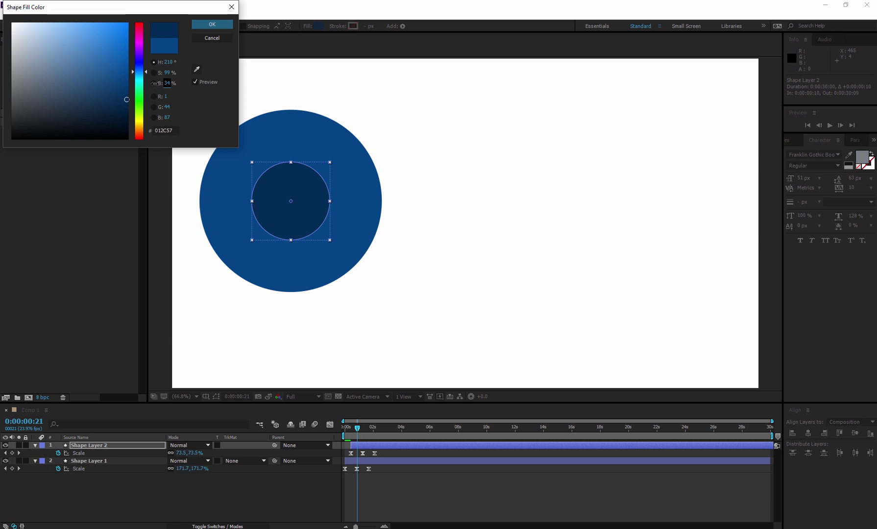
drag(154, 83, 158, 86)
click(205, 27)
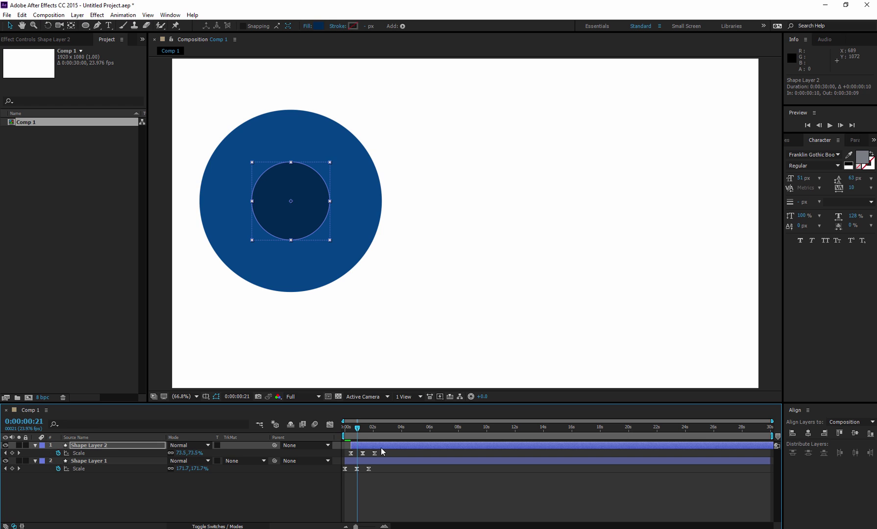
Duplicate Shape Layer 2 as Shape Layer 3 and delay its keyframes by about 12 frames
key(ctrl+d)
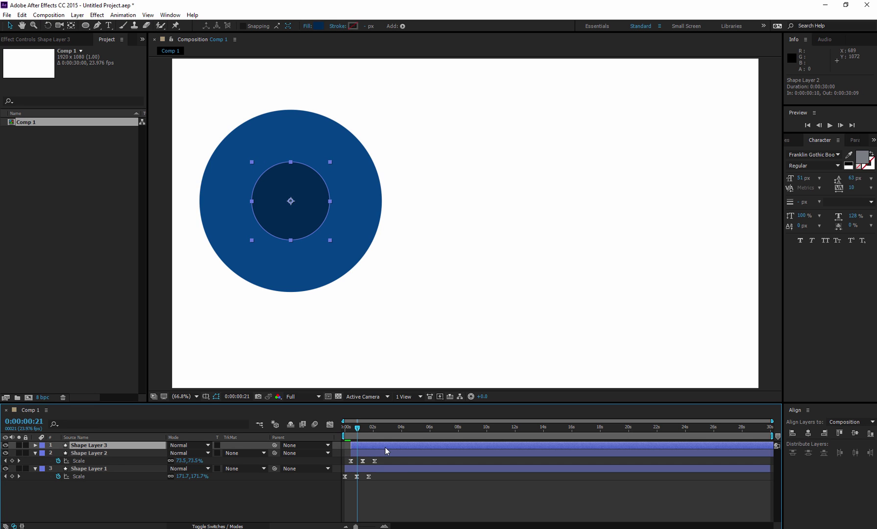
key(u)
drag(385, 447, 394, 447)
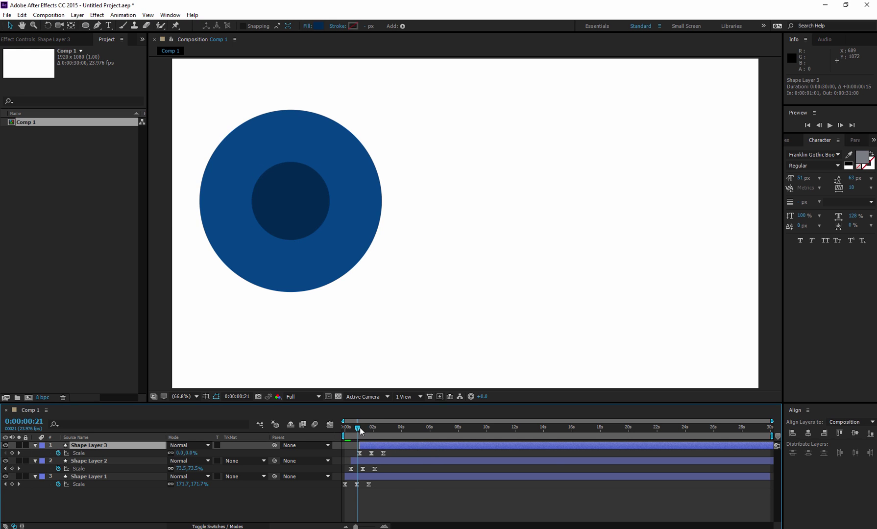
drag(359, 427, 367, 427)
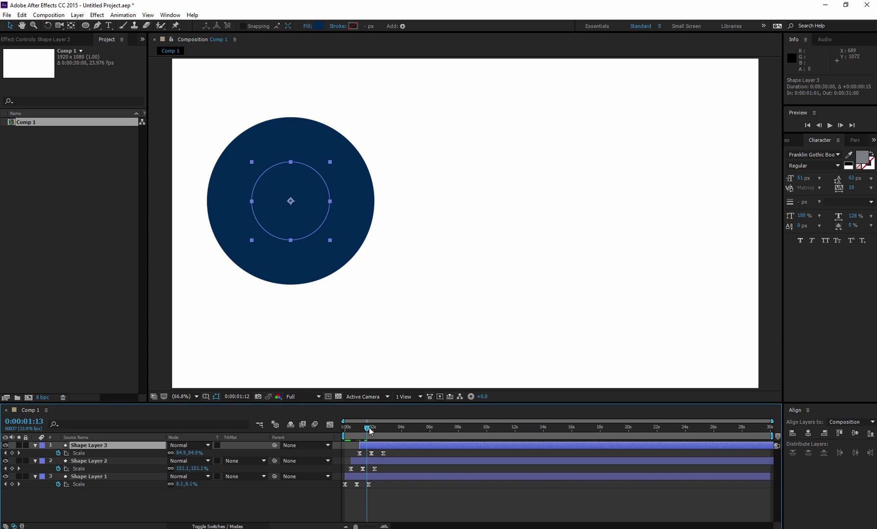
Brighten Shape Layer 3's fill to 90% brightness, bright blue #0373E5
click(318, 26)
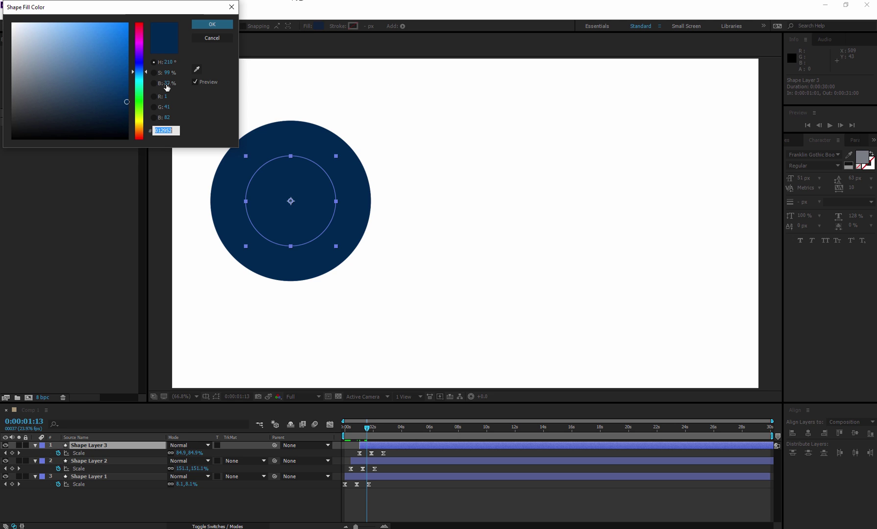
drag(167, 83, 193, 83)
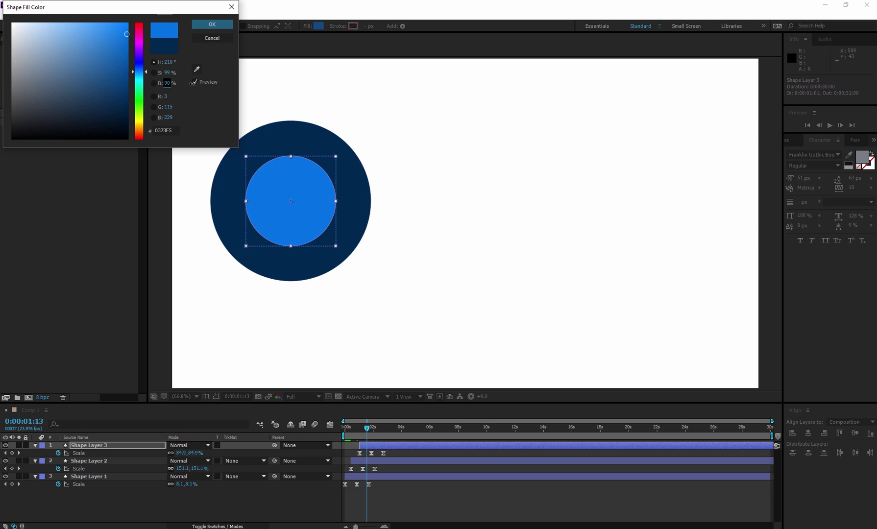
click(210, 24)
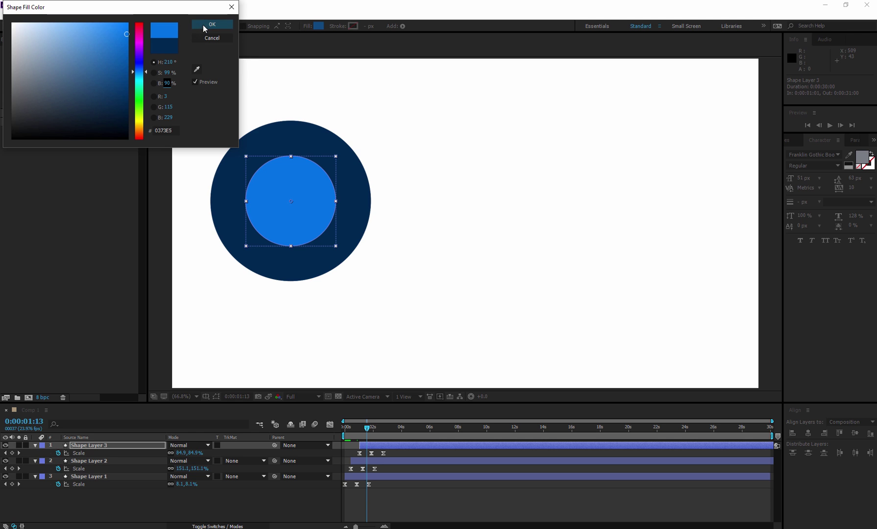
key(Return)
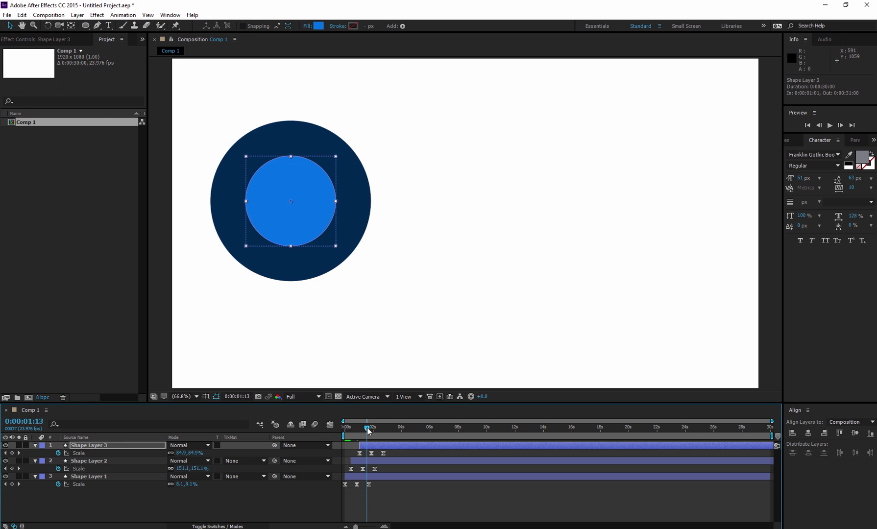
Scrub near the start and shift Shape Layer 2's ring animation earlier, then preview
mouse_move(368, 429)
mouse_down()
mouse_move(351, 427)
mouse_move(368, 427)
mouse_up()
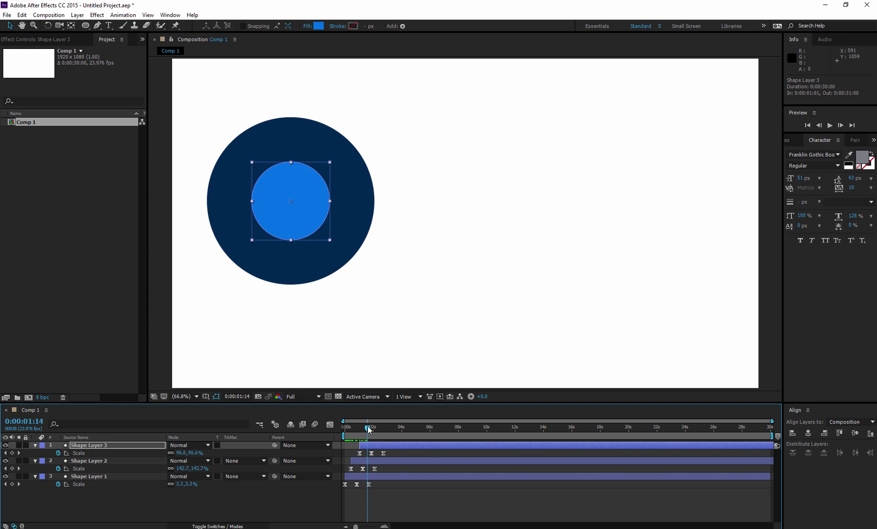
scroll(352, 430, up, 5)
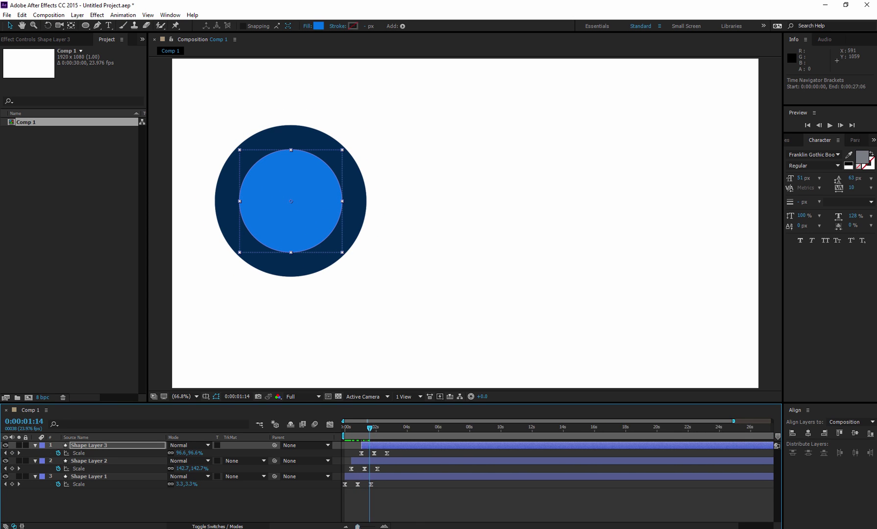
drag(352, 429, 348, 428)
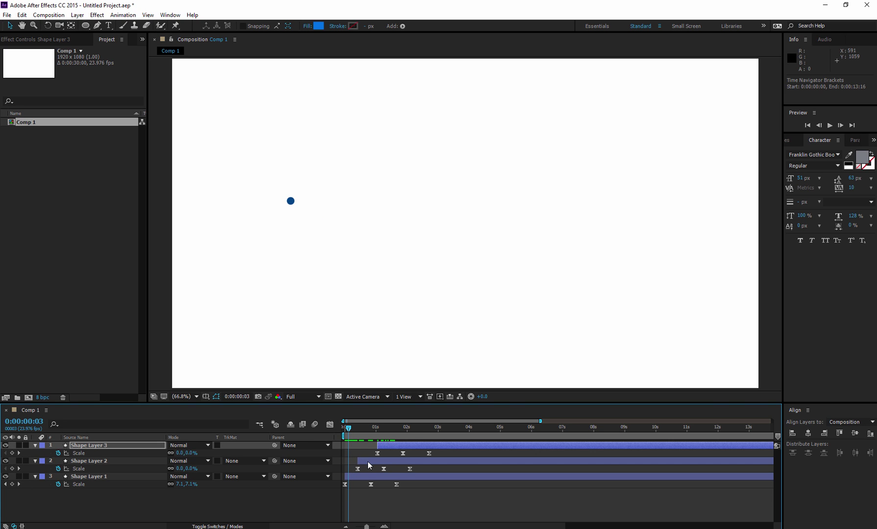
drag(368, 462, 361, 462)
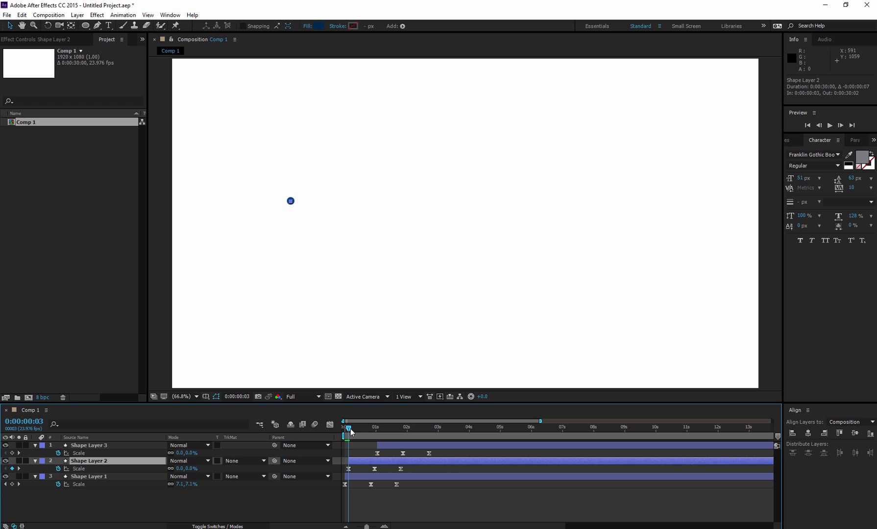
key(space)
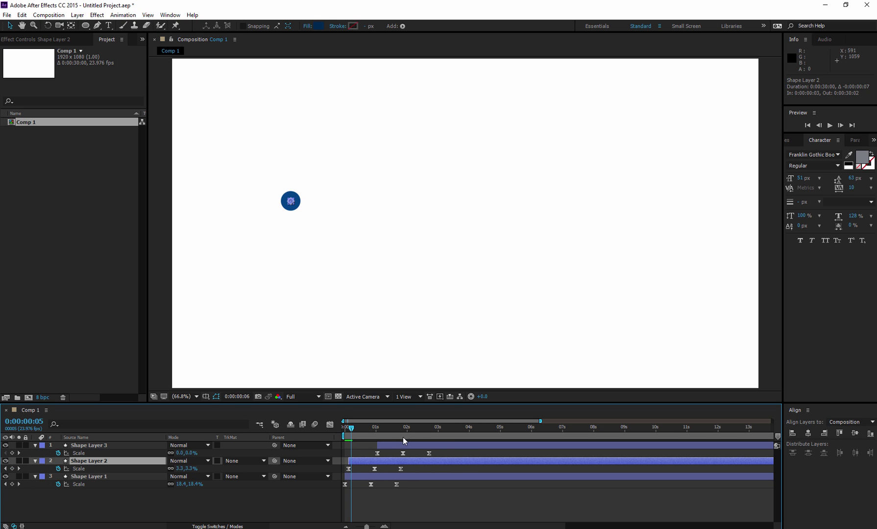
Shift Shape Layer 3 earlier, nudge it one frame back, and preview from frame 0
drag(409, 445, 387, 445)
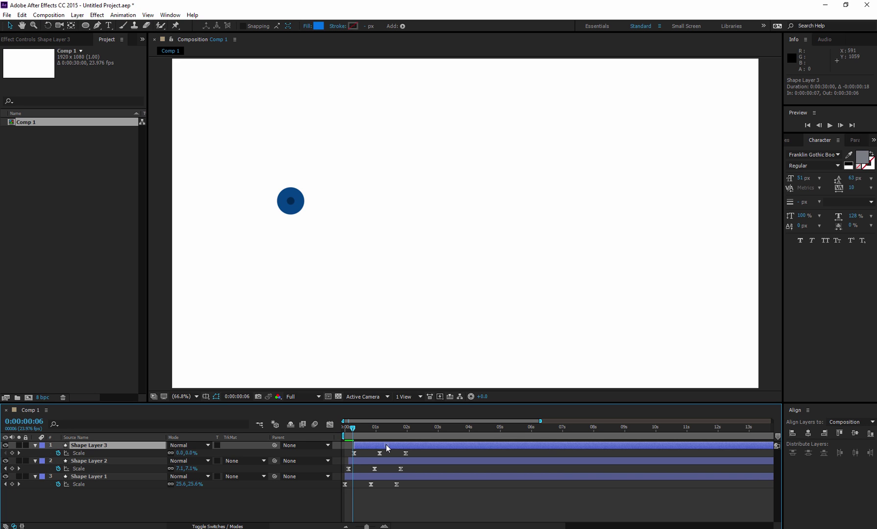
key(bracketleft)
drag(354, 427, 332, 429)
click(358, 501)
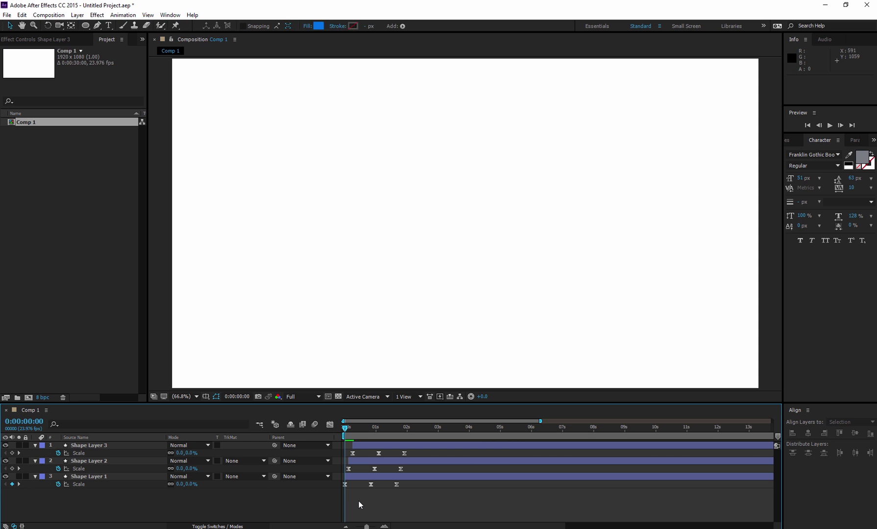
key(space)
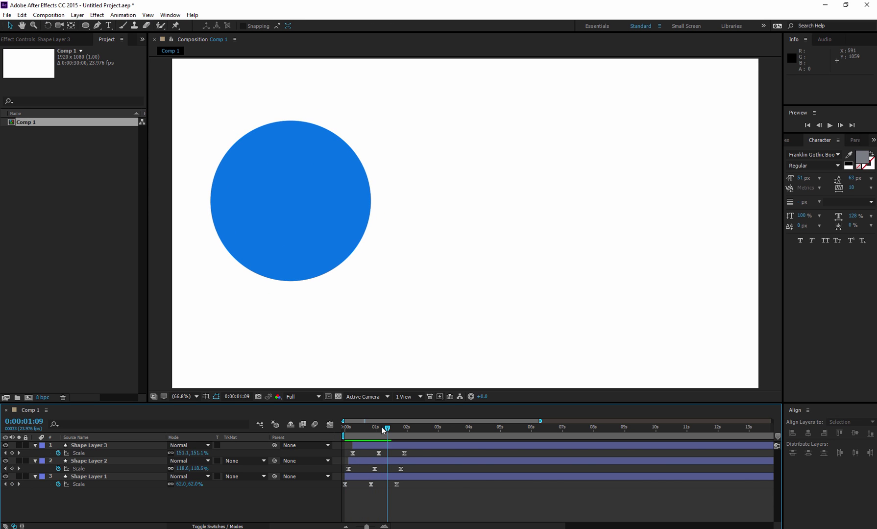
drag(381, 426, 366, 427)
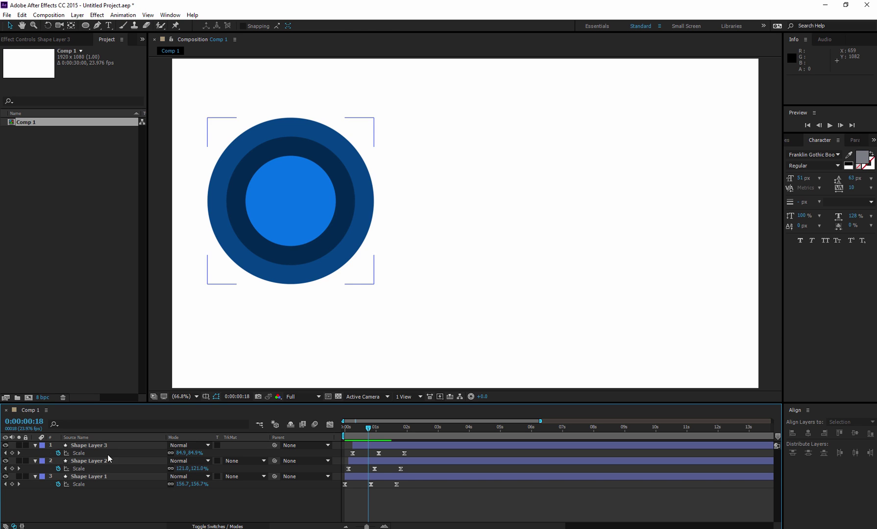
Duplicate the three circle layers and stack the copies above the originals
click(79, 445)
shift+click(87, 476)
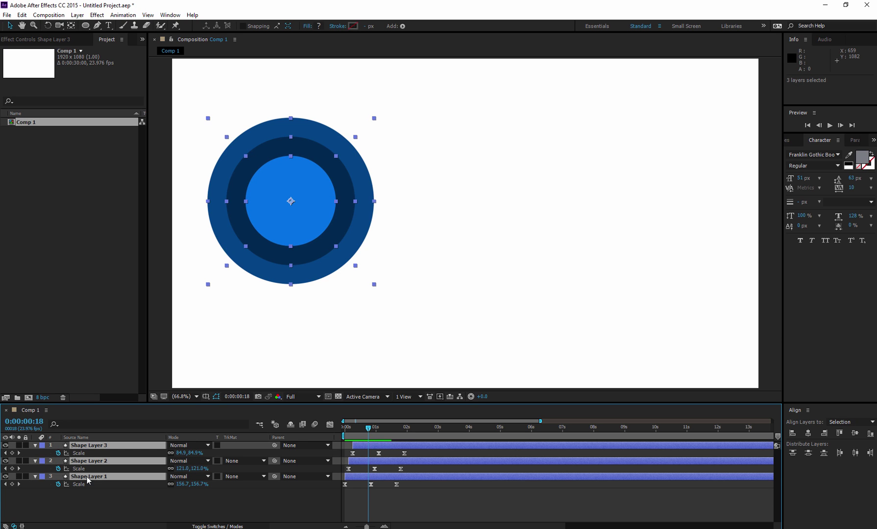
key(ctrl+d)
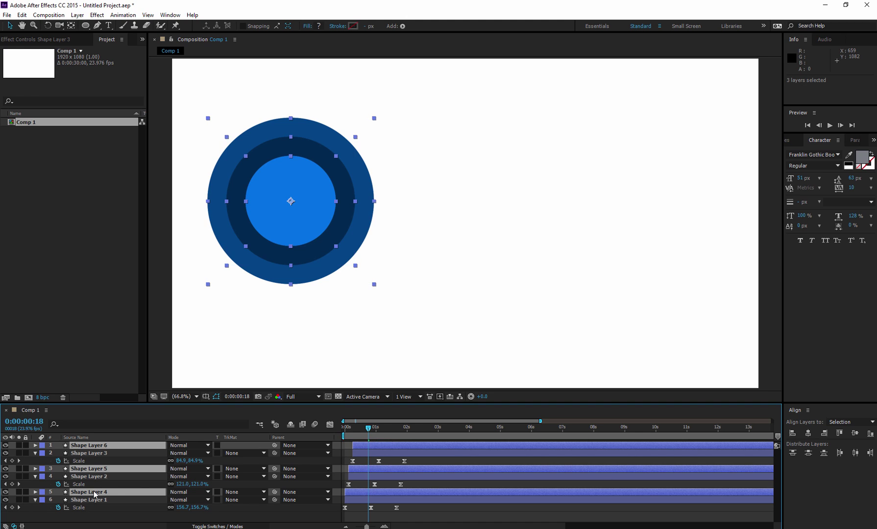
drag(96, 494, 123, 447)
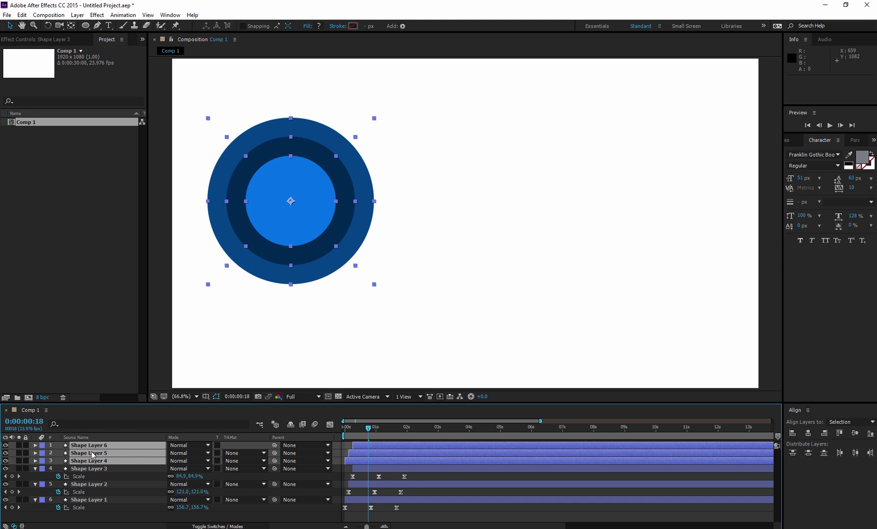
Move the three copied circles right to Position X 1110
click(453, 494)
click(406, 464)
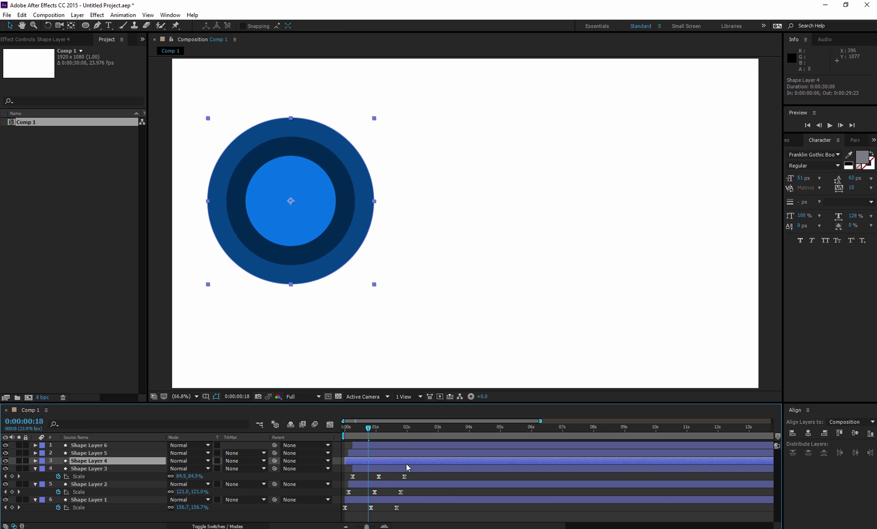
shift+click(407, 443)
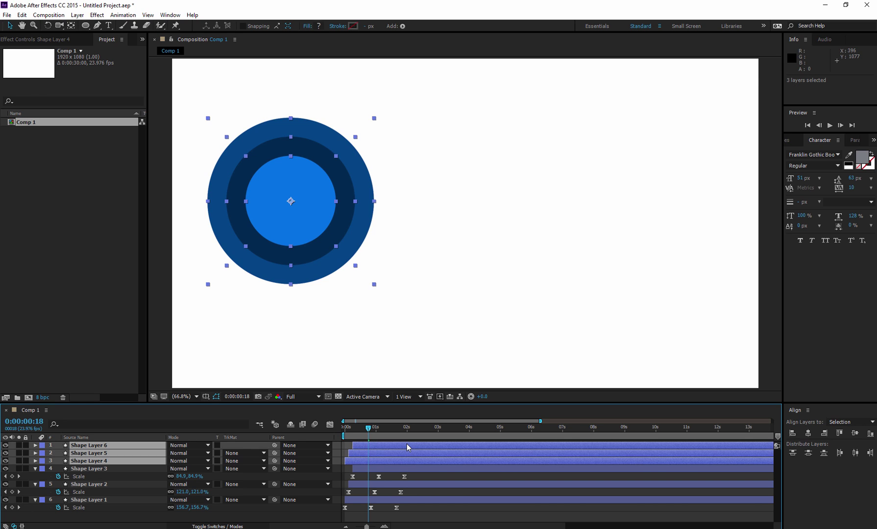
key(alt+shift+p)
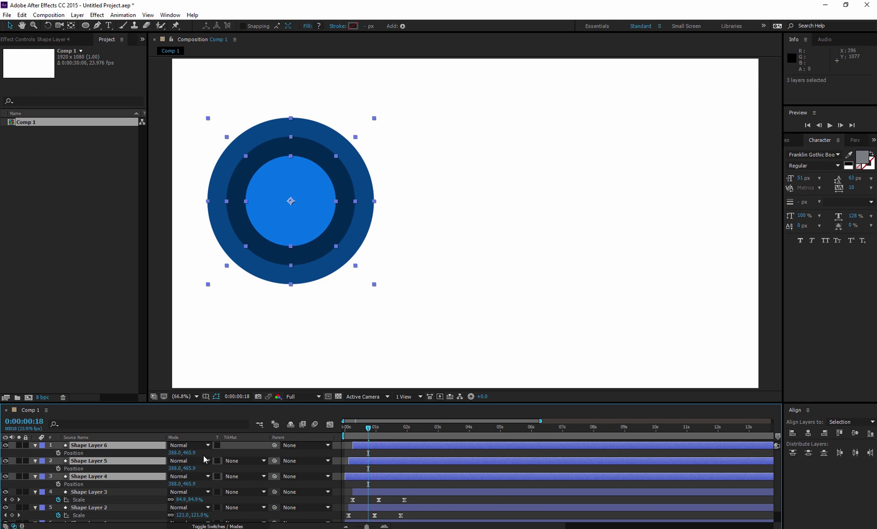
drag(174, 455, 525, 478)
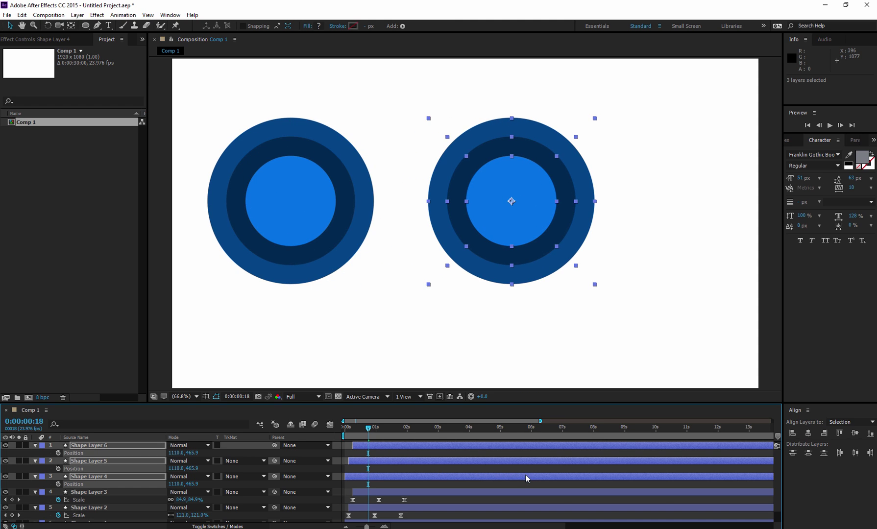
Recolour the copied outer ring layer's fill green
click(395, 468)
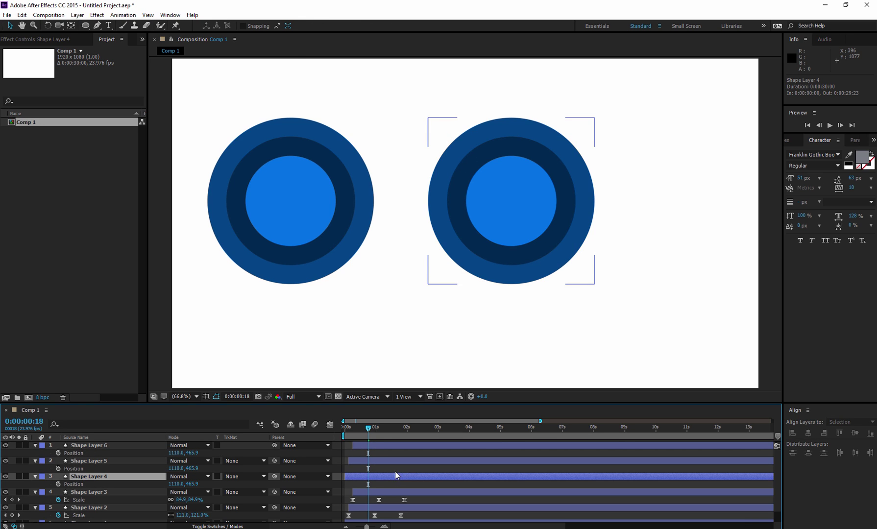
click(395, 476)
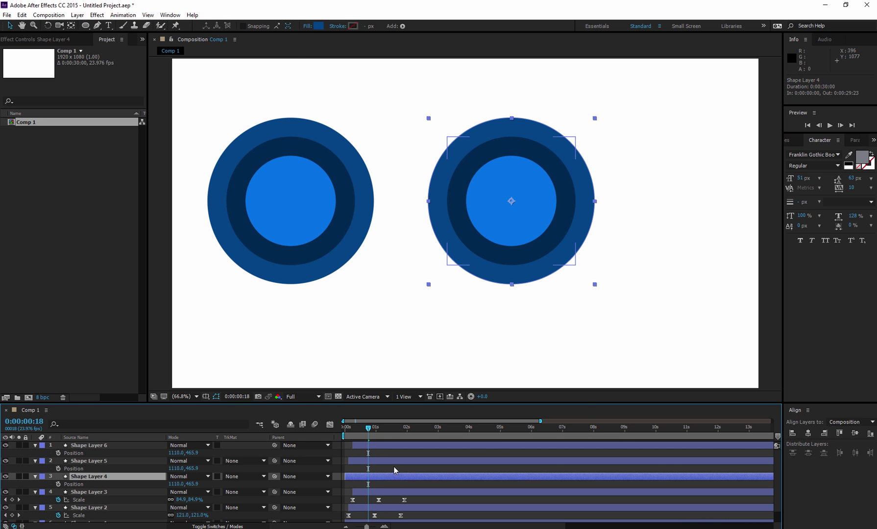
click(321, 28)
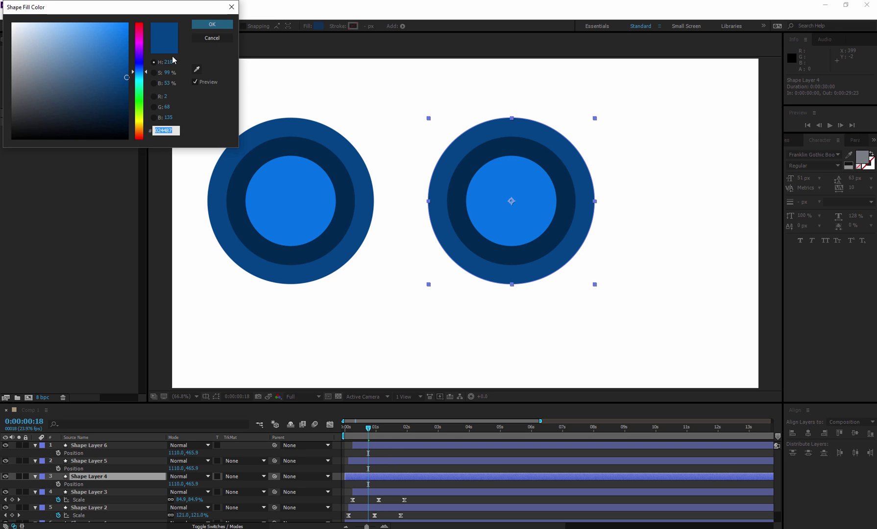
drag(146, 72, 146, 98)
click(212, 25)
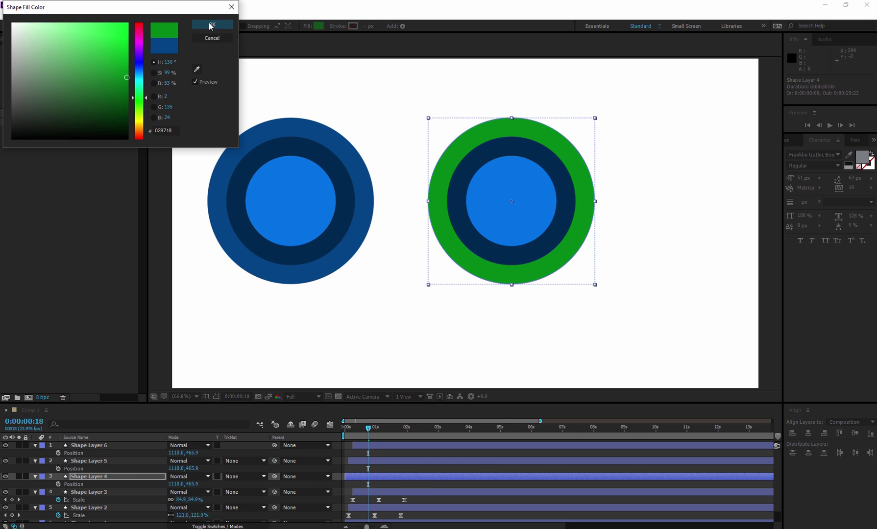
Change the right set's middle ring fill to purple
click(401, 462)
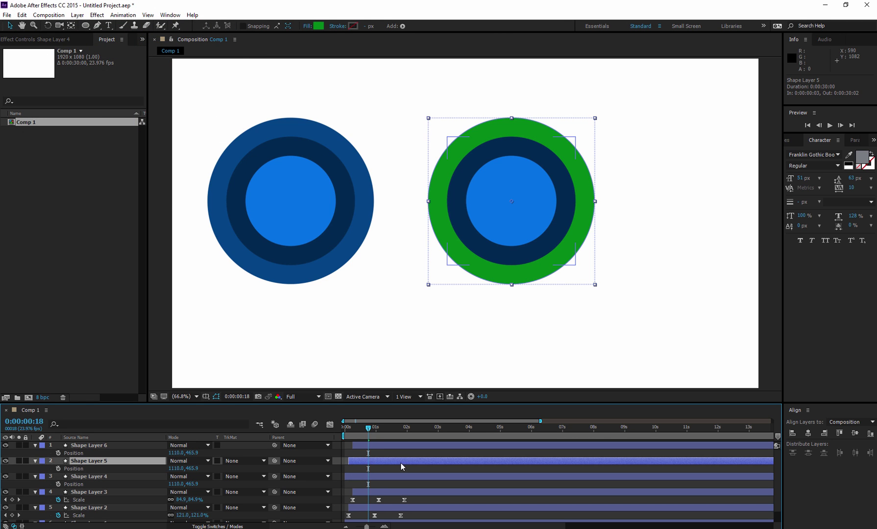
click(318, 26)
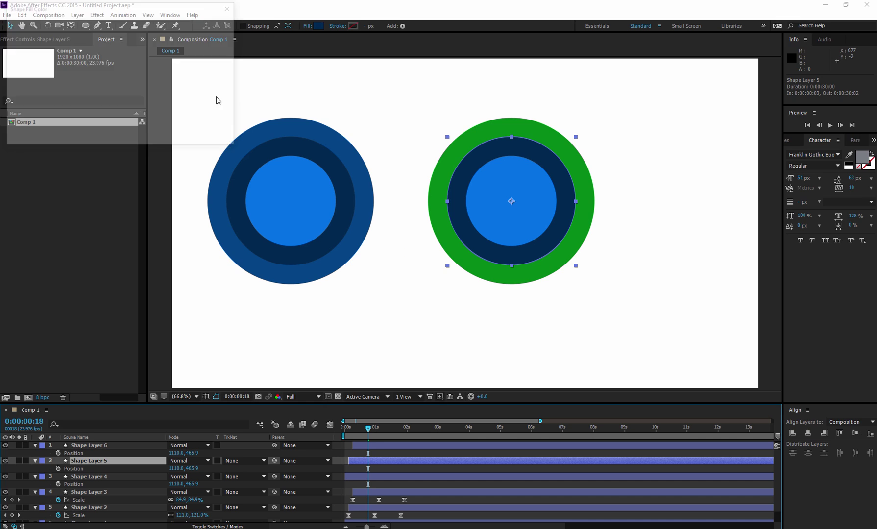
drag(145, 73, 146, 46)
click(209, 27)
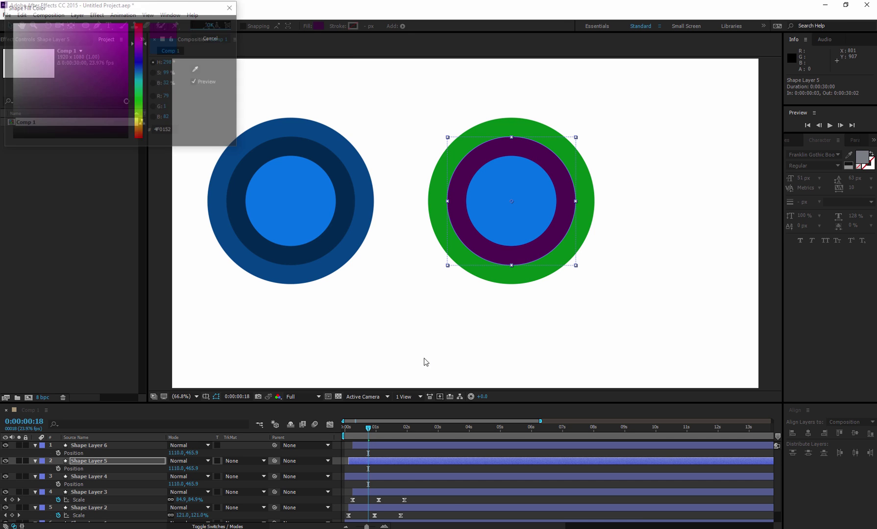
Change the right set's centre circle fill to yellow
click(420, 444)
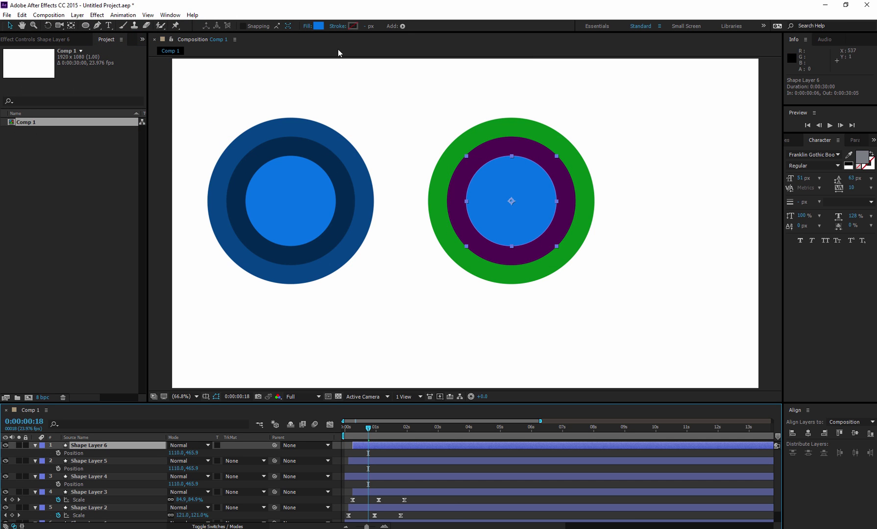
click(318, 26)
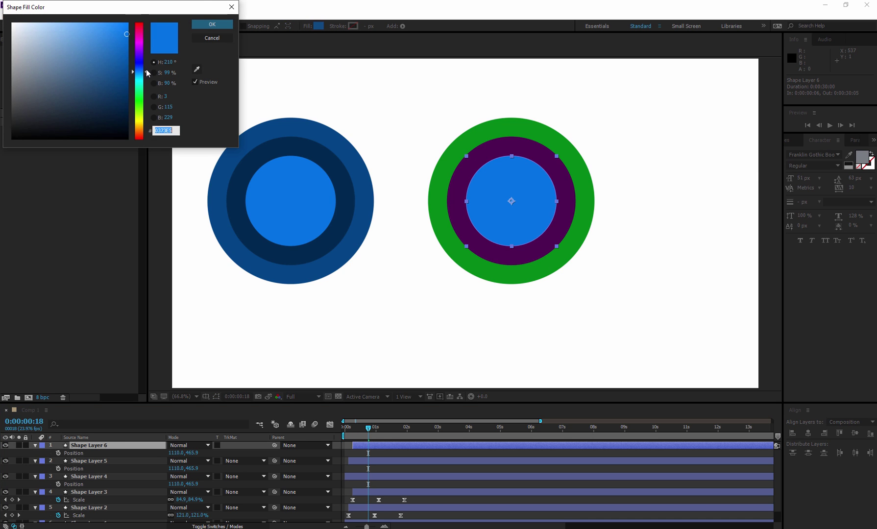
drag(146, 69, 147, 121)
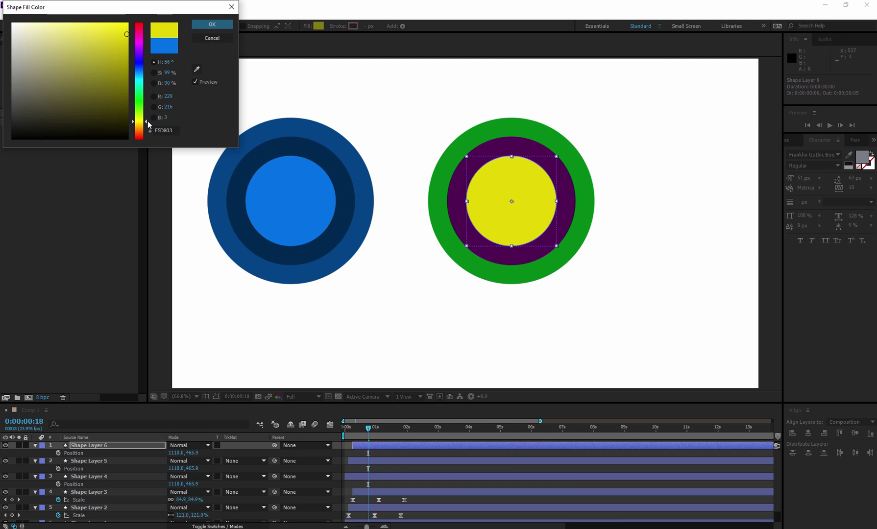
click(208, 27)
click(417, 116)
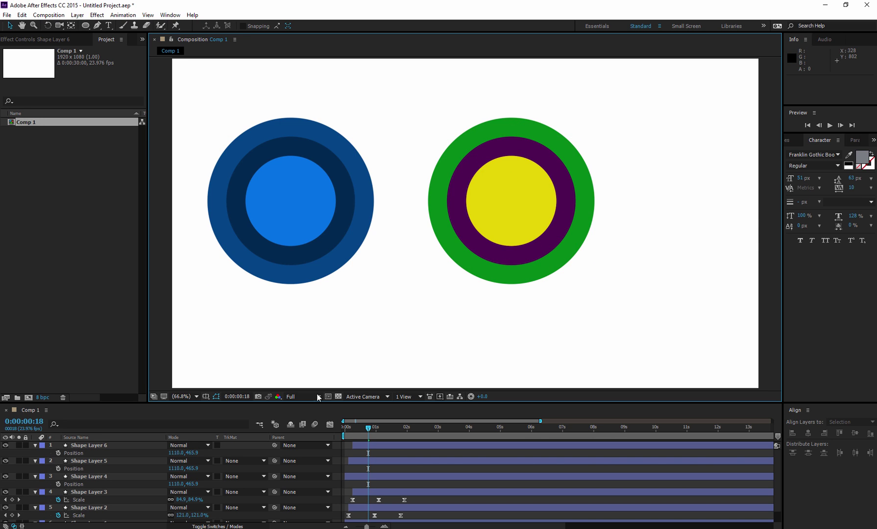
Preview the animation from the start and scrub through its timing
click(361, 429)
drag(361, 428, 337, 428)
key(space)
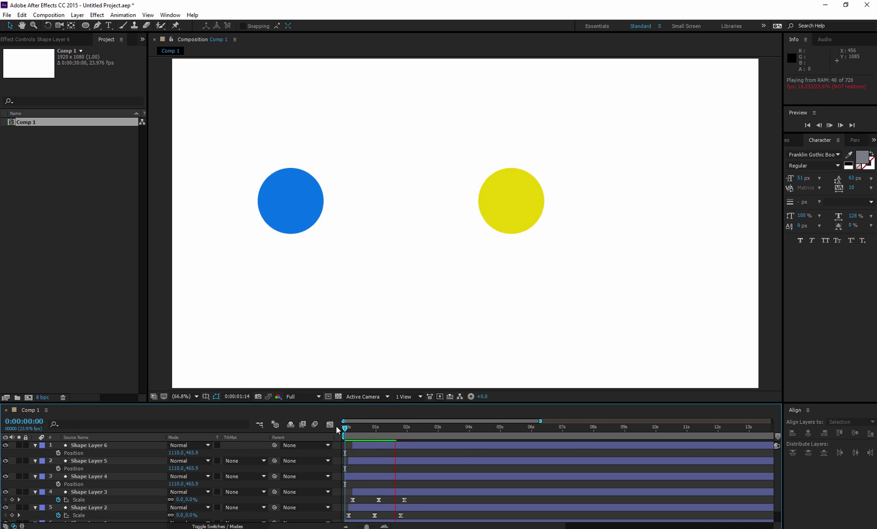
key(space)
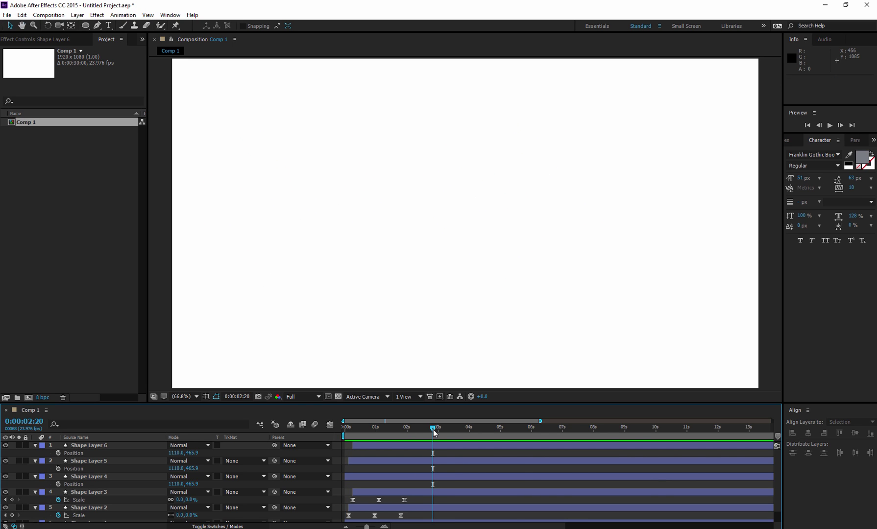
drag(433, 428, 407, 428)
Trim the work area to the first two seconds, preview it, and select all layers
drag(367, 526, 355, 526)
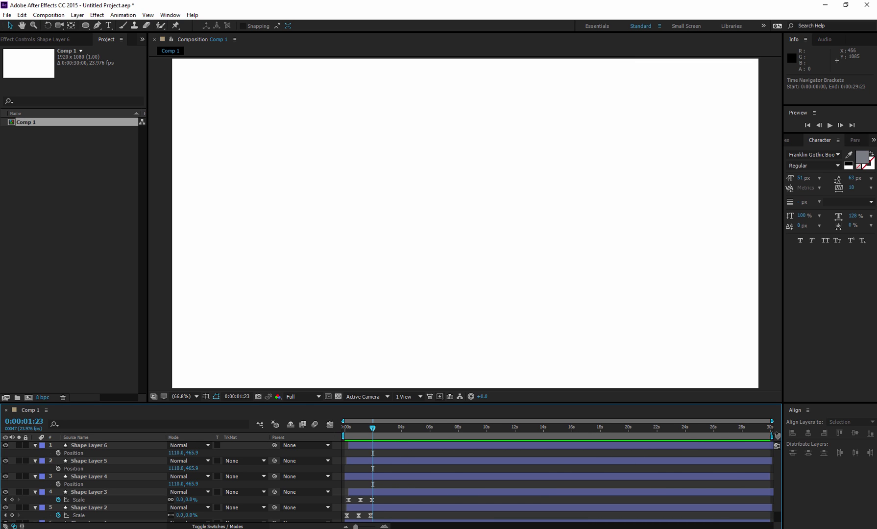
drag(770, 435, 374, 429)
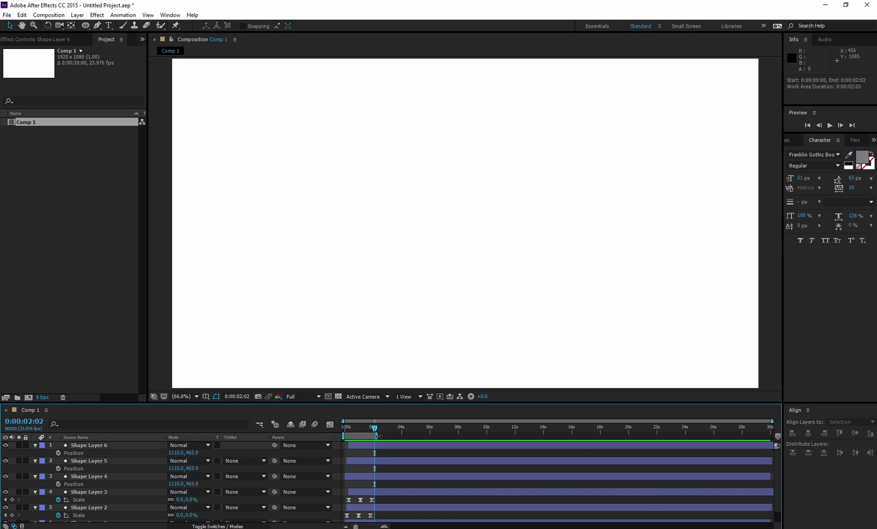
click(346, 429)
key(space)
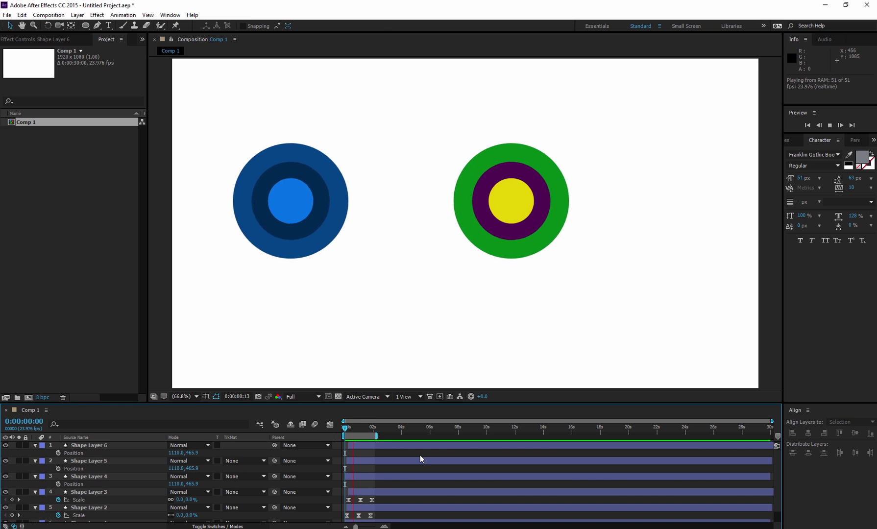
key(space)
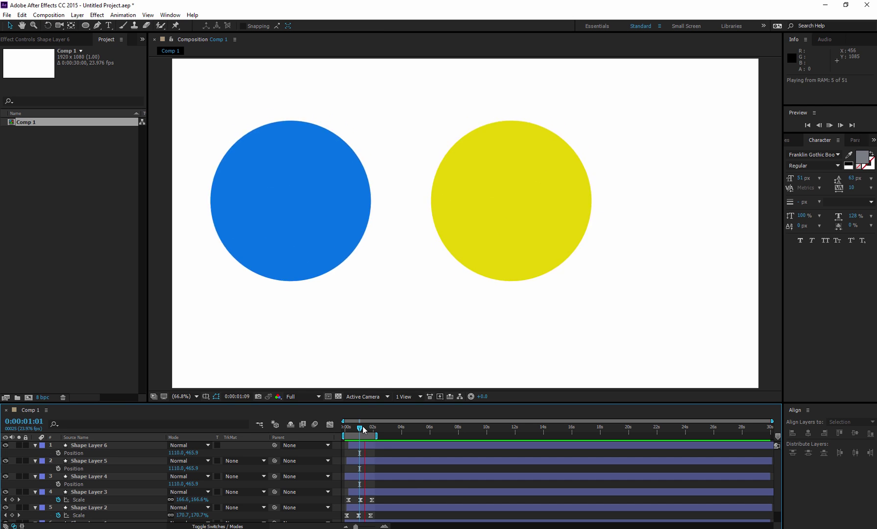
drag(362, 426, 356, 429)
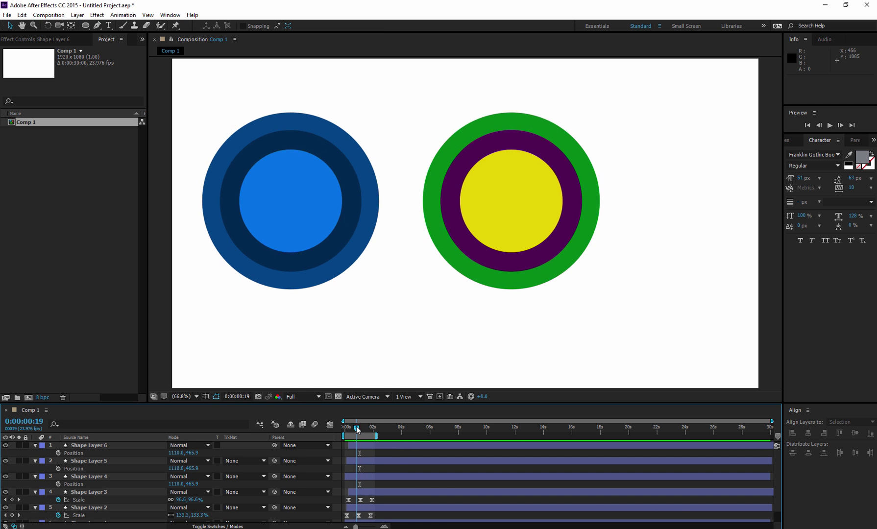
click(399, 457)
key(ctrl+a)
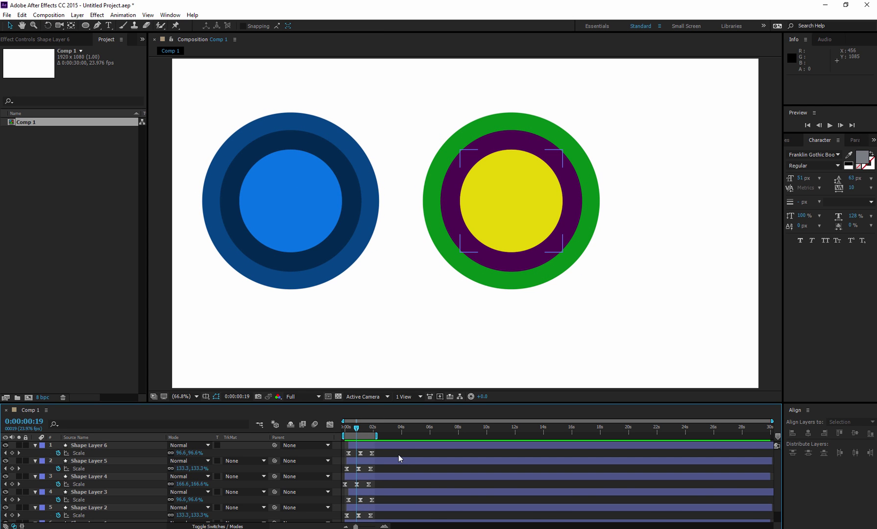
Collapse all layer properties and set Shape Layer 2's blend mode to Screen
key(u)
click(396, 497)
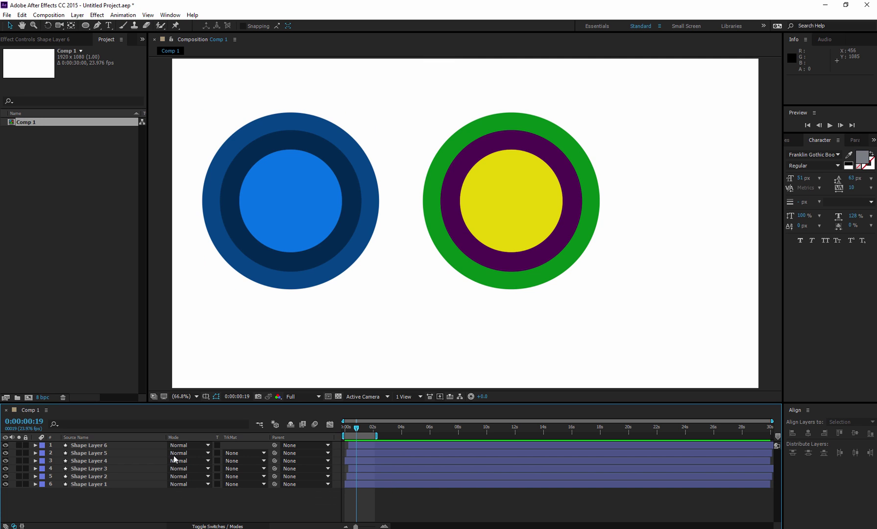
click(394, 451)
click(98, 479)
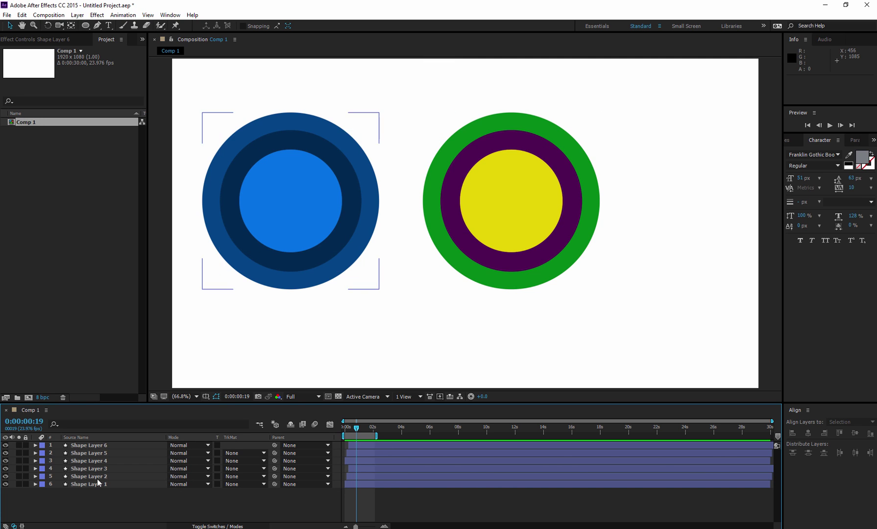
click(98, 483)
click(98, 476)
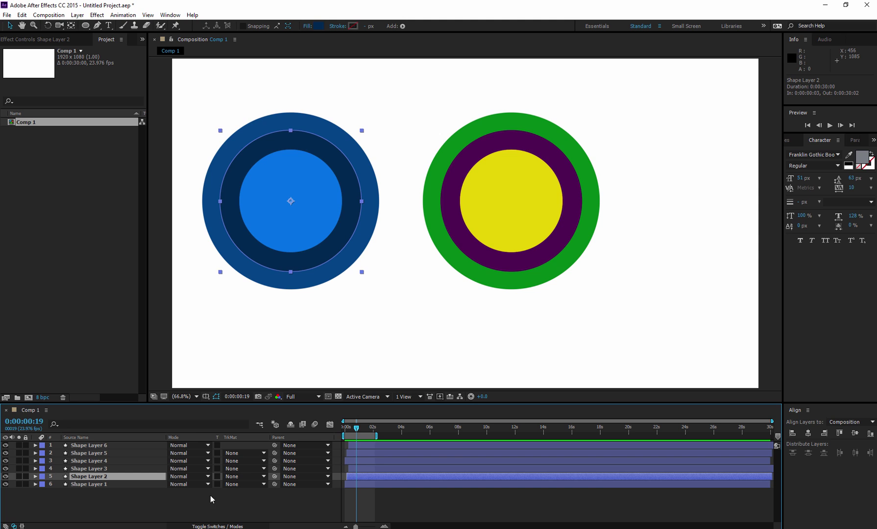
click(208, 527)
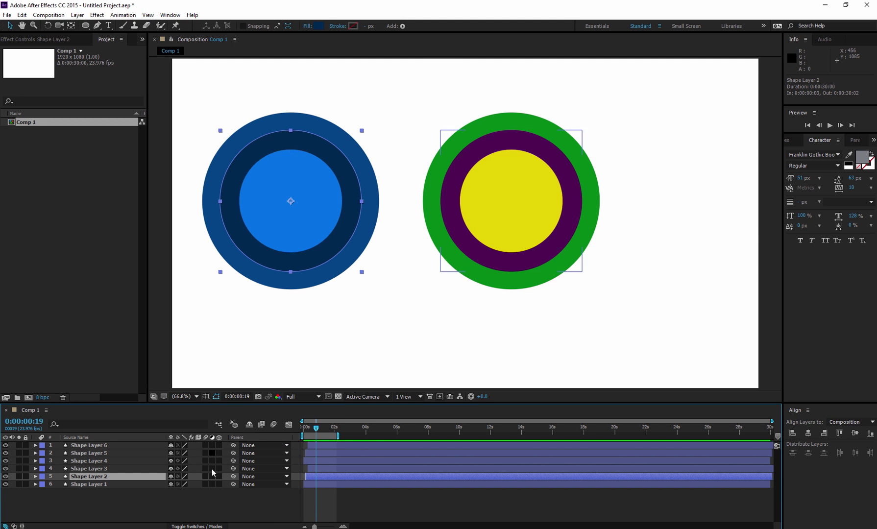
click(202, 526)
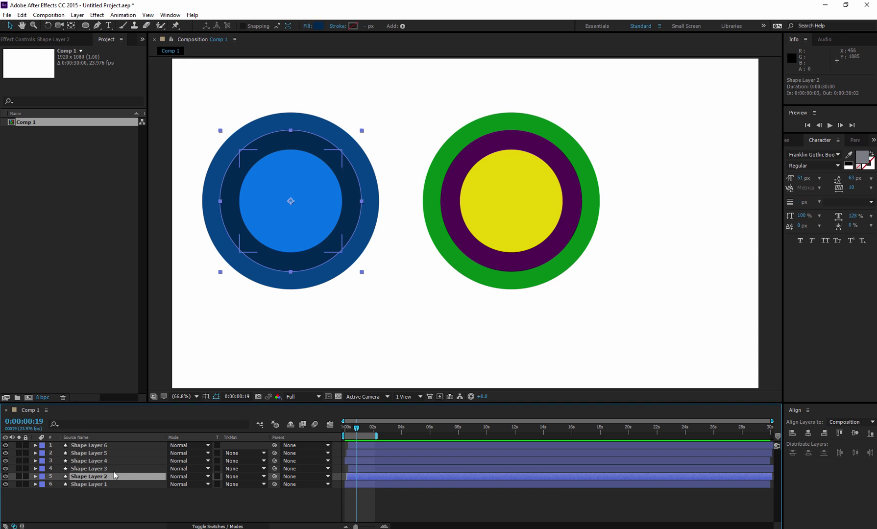
click(191, 478)
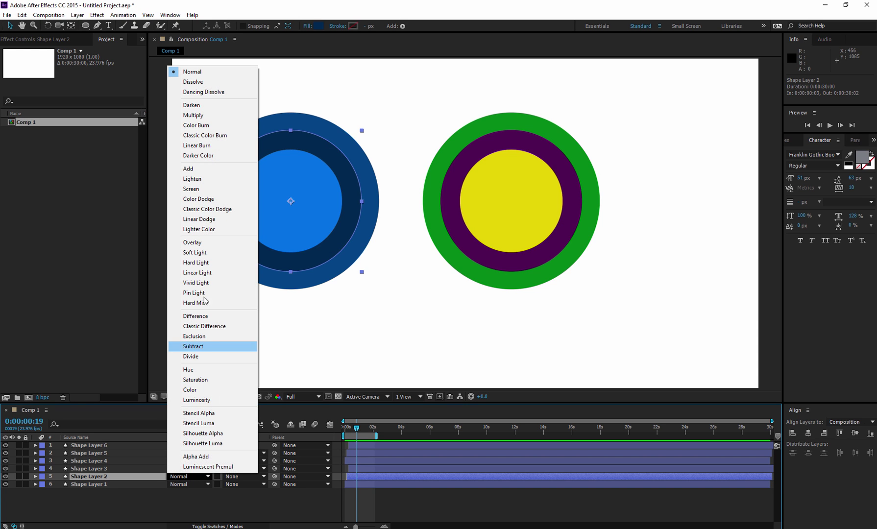
click(199, 191)
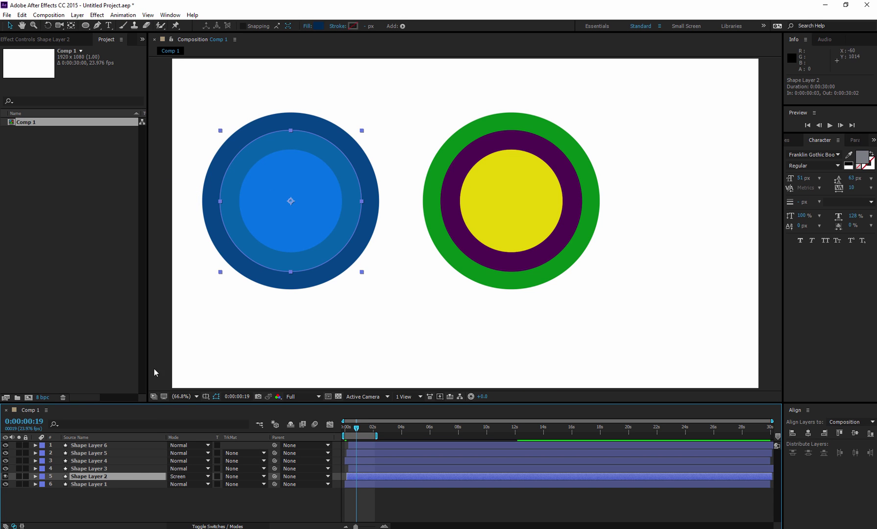
Try Overlay, Screen and Color Burn on Shape Layer 3, settling on Multiply
click(108, 469)
click(192, 468)
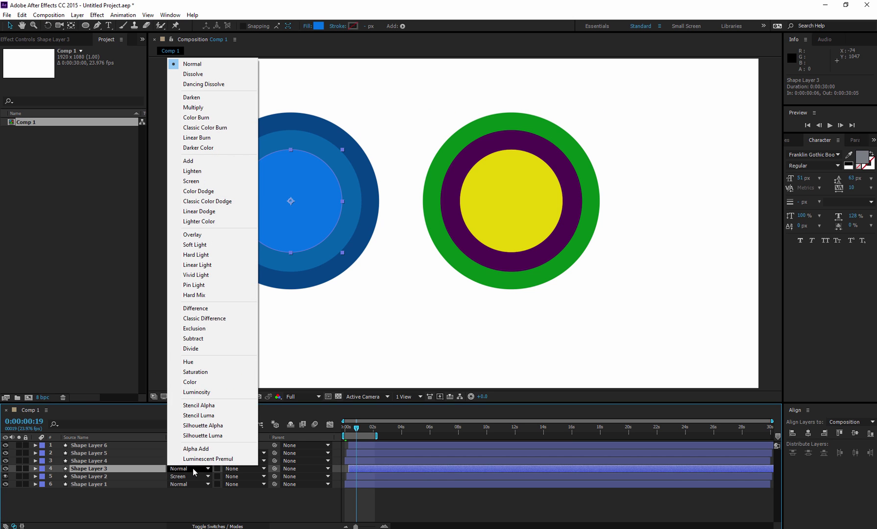
click(199, 236)
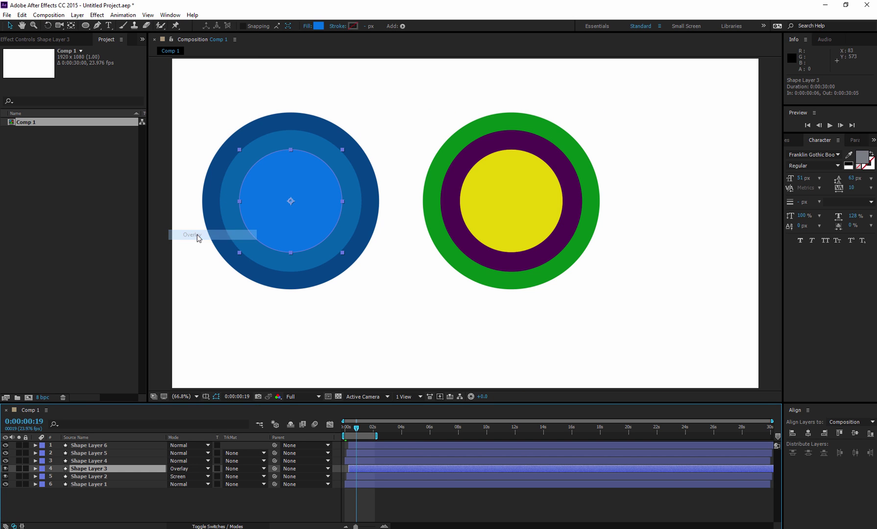
click(187, 470)
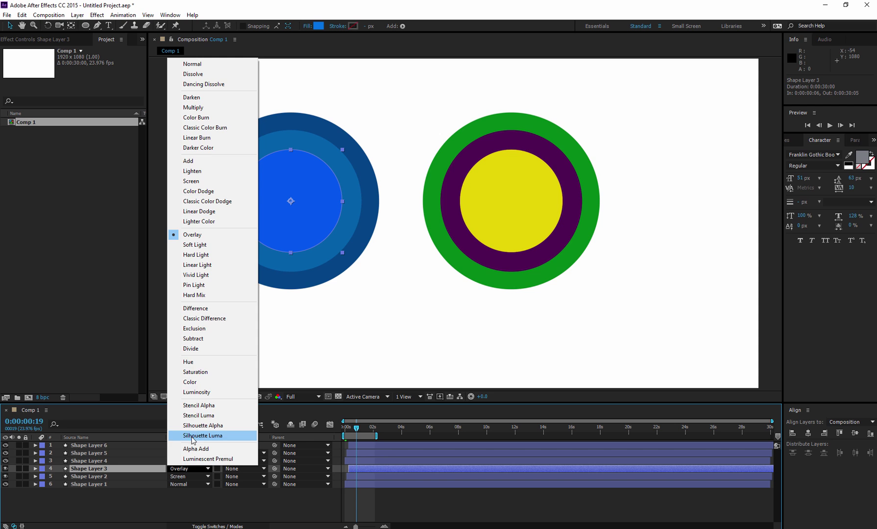
click(211, 181)
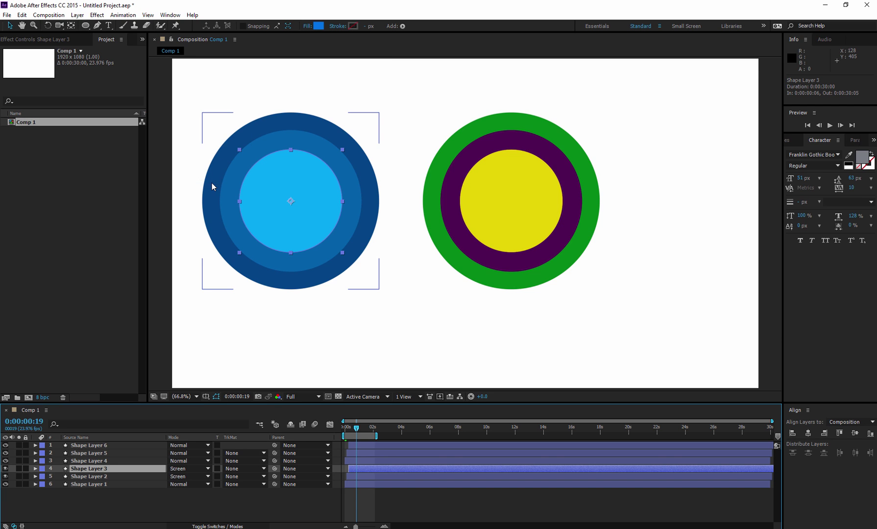
click(185, 469)
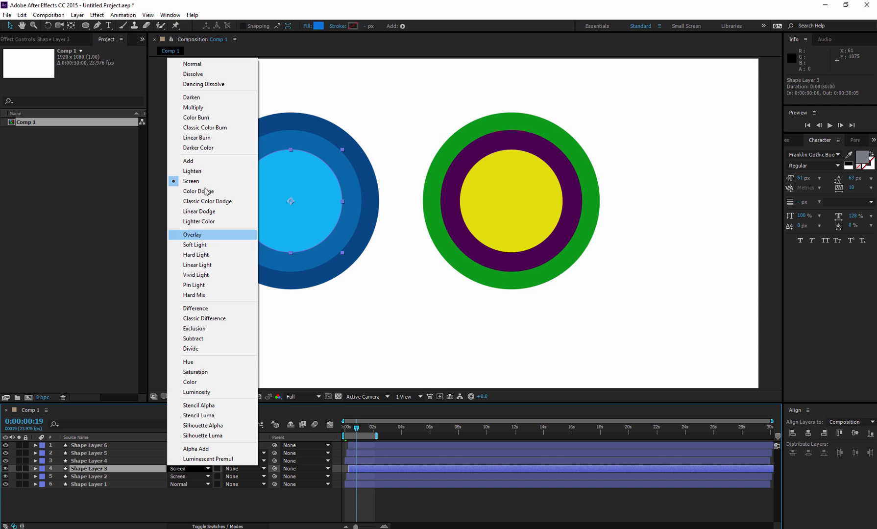
click(215, 118)
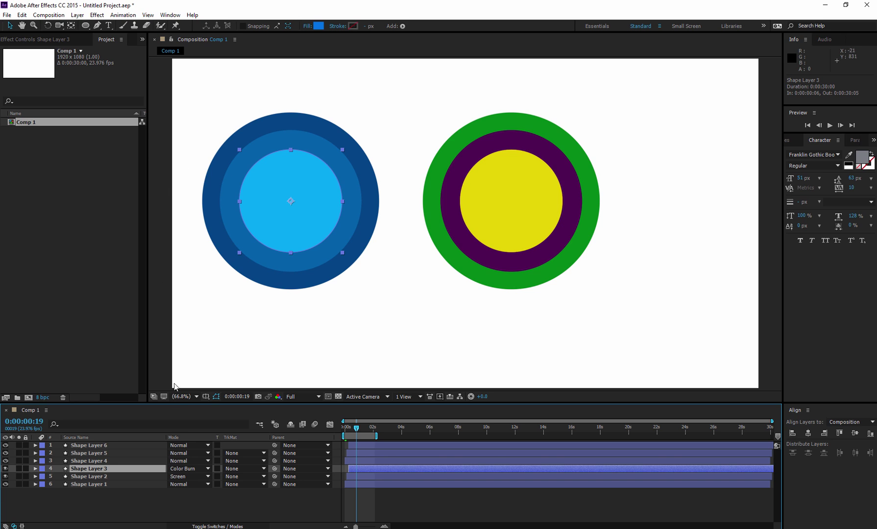
click(193, 470)
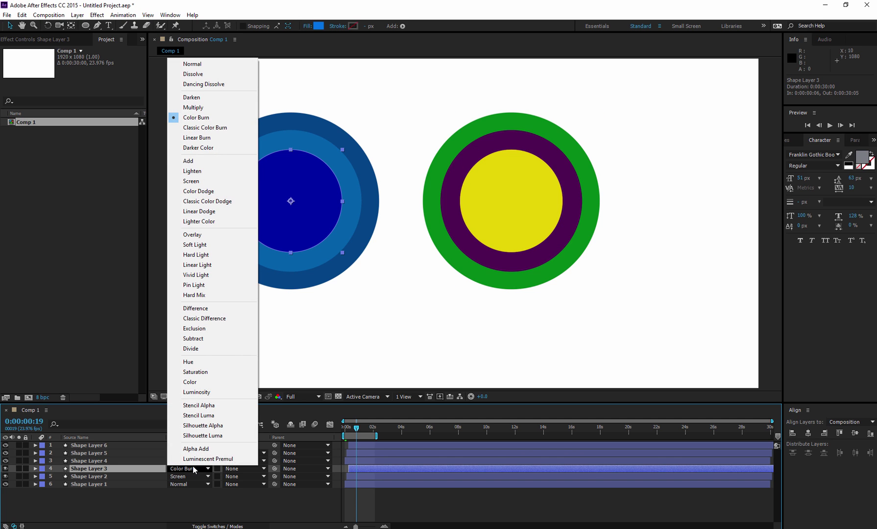
click(205, 108)
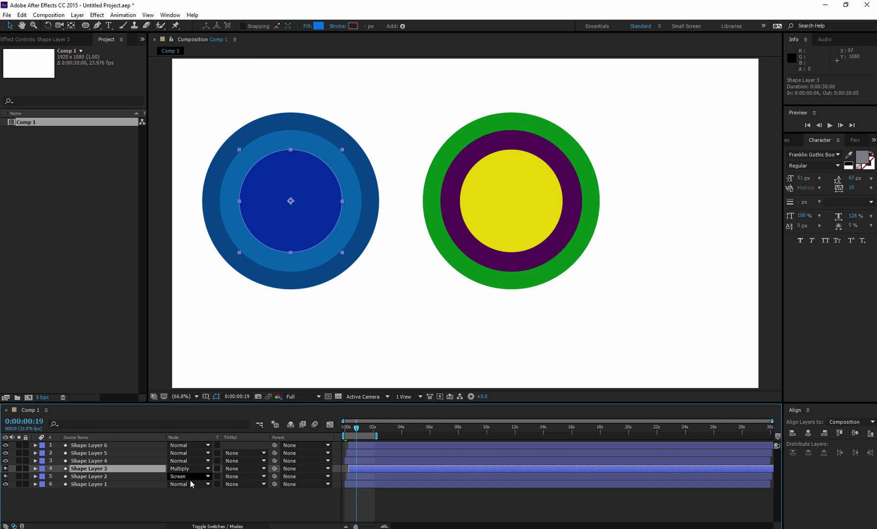
click(206, 494)
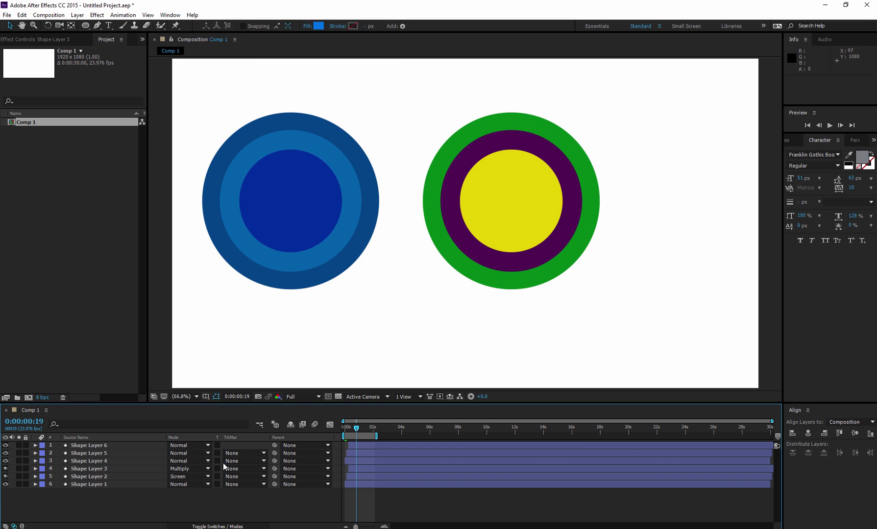
Set Shape Layer 5's blend mode to Soft Light after trying Pin Light
click(89, 453)
click(184, 453)
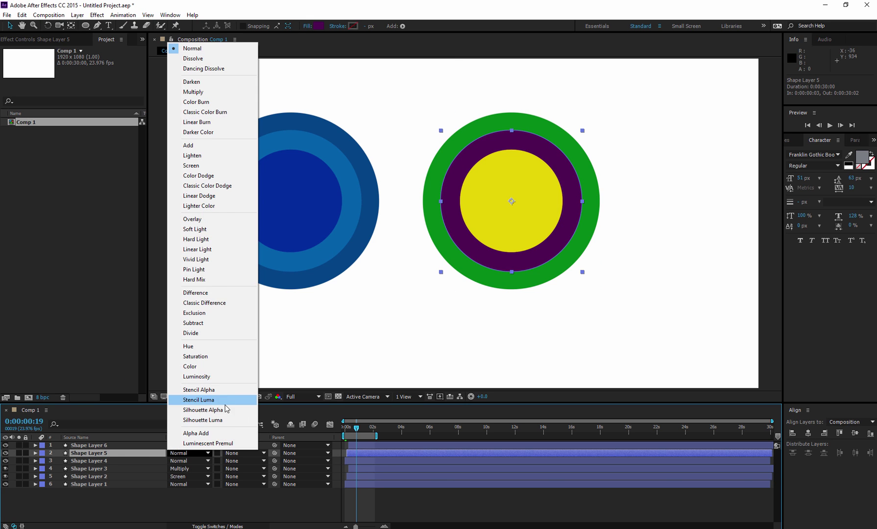
click(211, 269)
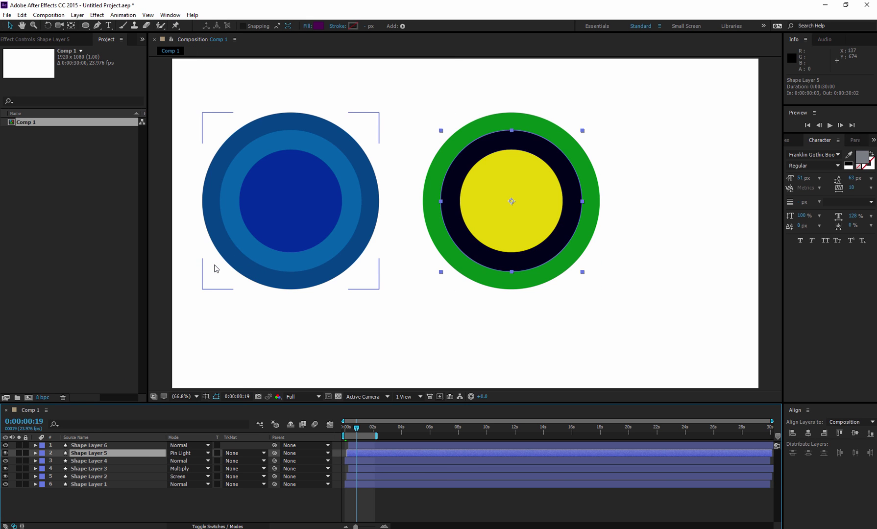
click(184, 455)
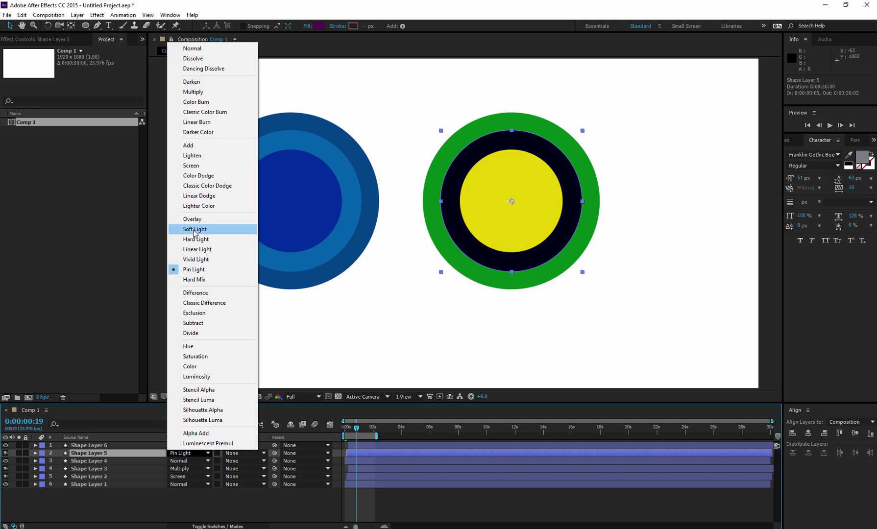
click(194, 229)
Set Shape Layer 6 to Linear Dodge, preview from the start, and select layers 6, 5, 4
click(183, 445)
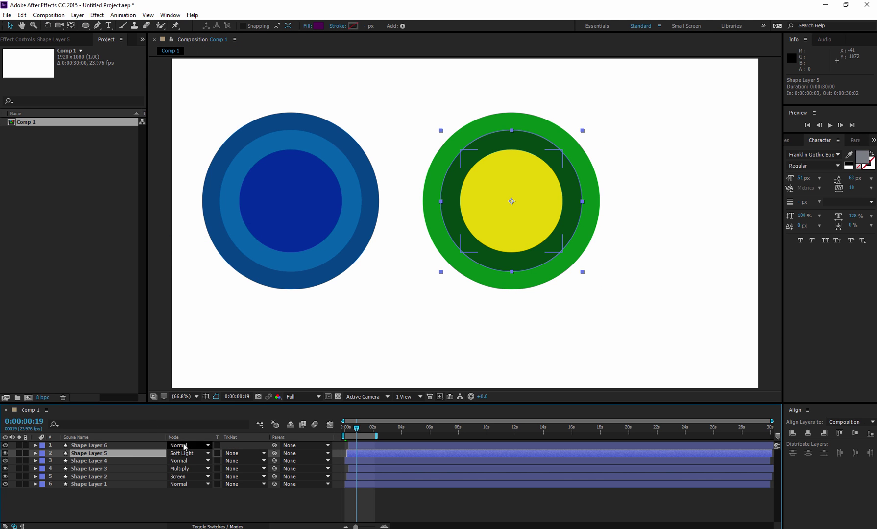
click(214, 188)
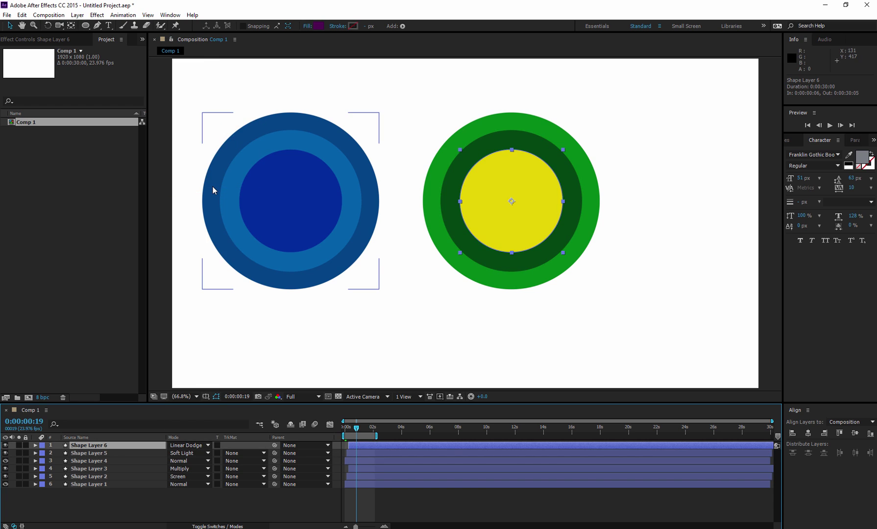
click(225, 498)
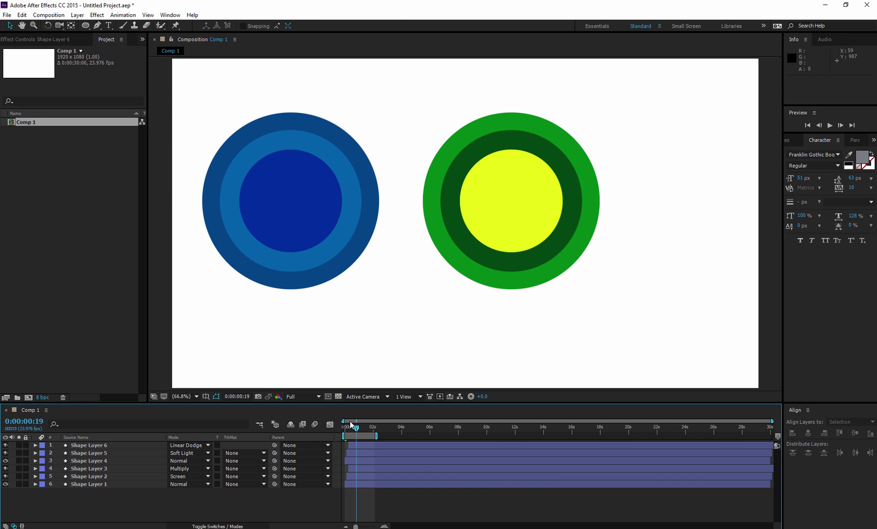
drag(355, 430, 327, 428)
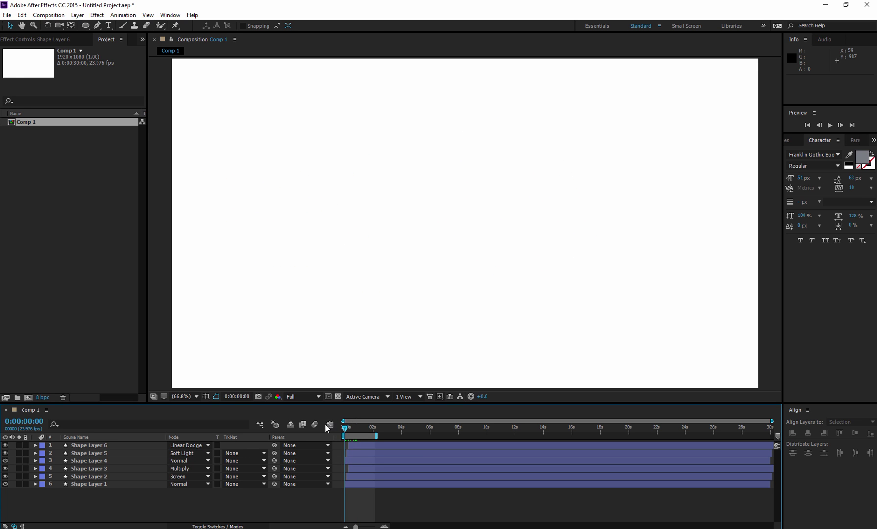
key(space)
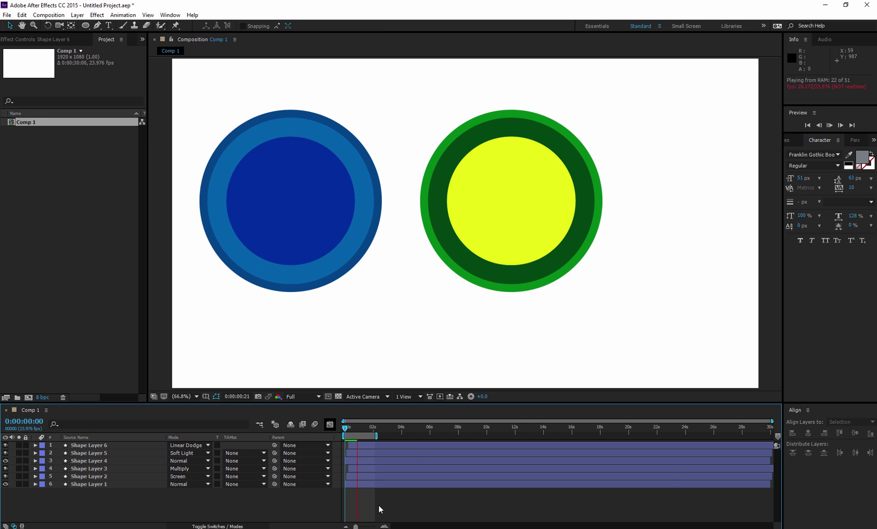
click(94, 444)
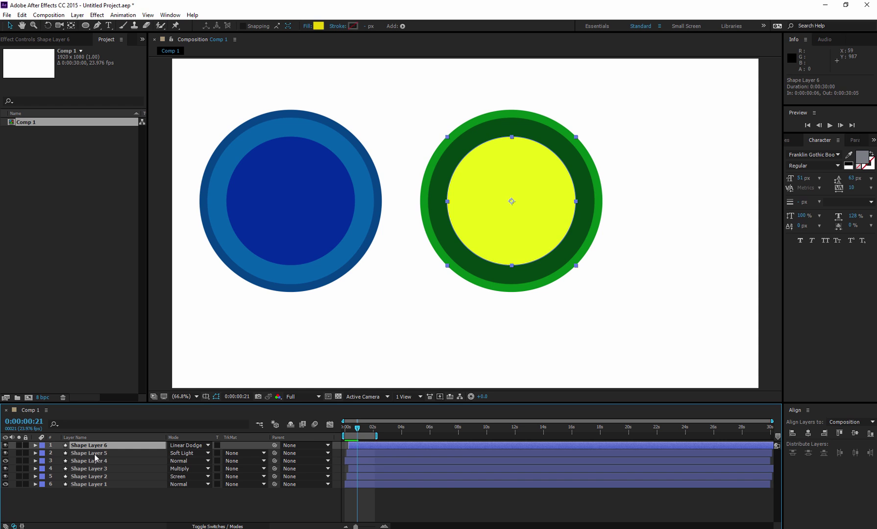
shift+click(96, 461)
Slide layers 4–6 left onto the blue set and set Shape Layer 4 to Overlay
key(p)
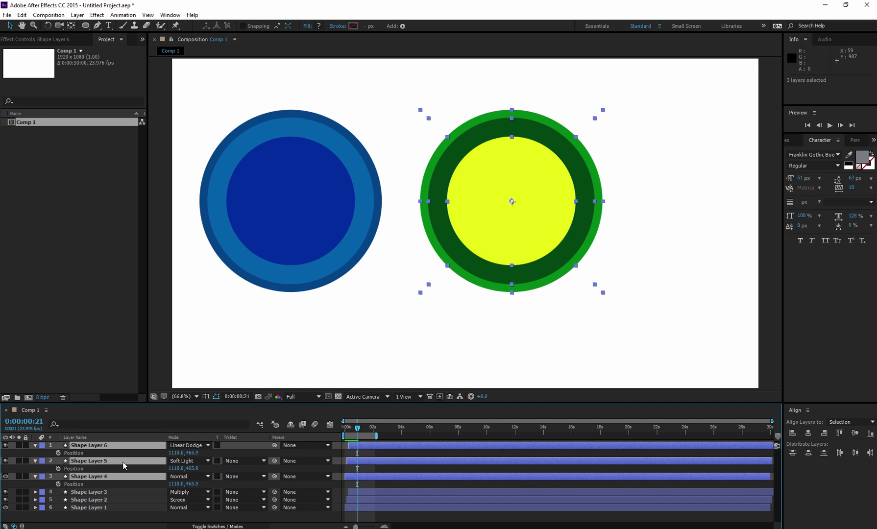
drag(176, 453, 14, 445)
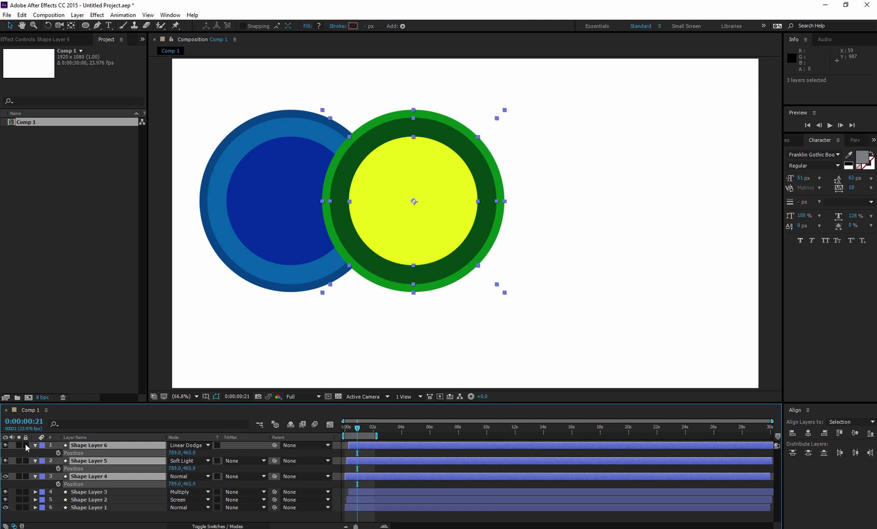
click(111, 522)
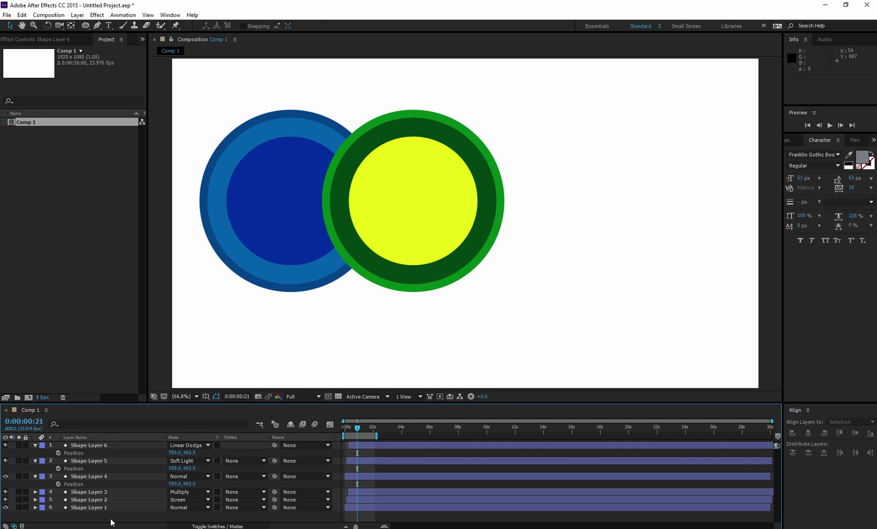
key(u)
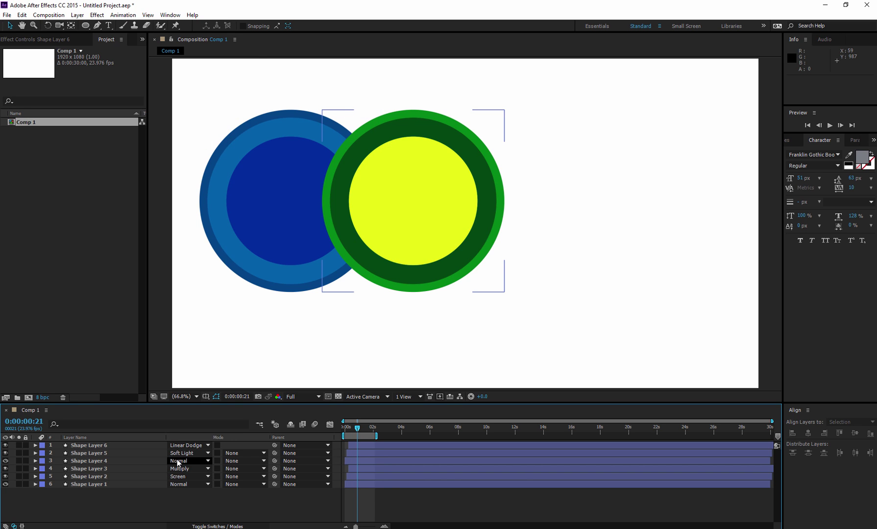
click(179, 461)
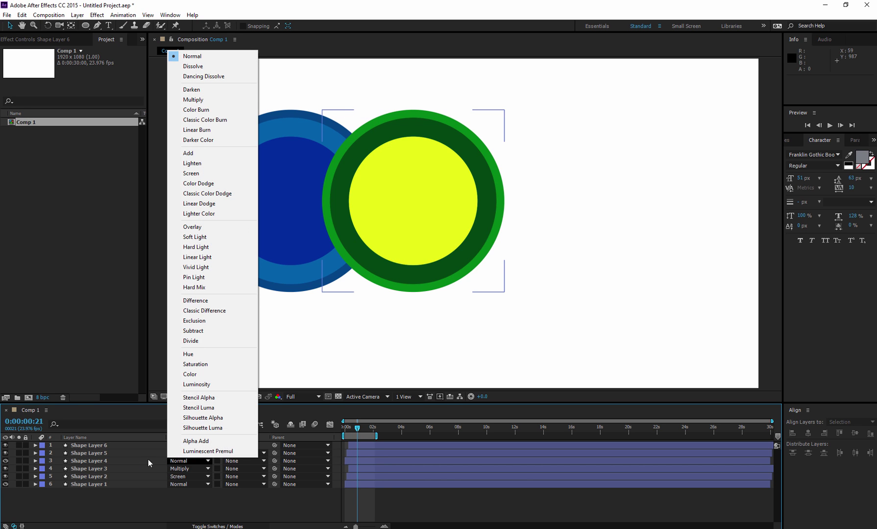
click(203, 227)
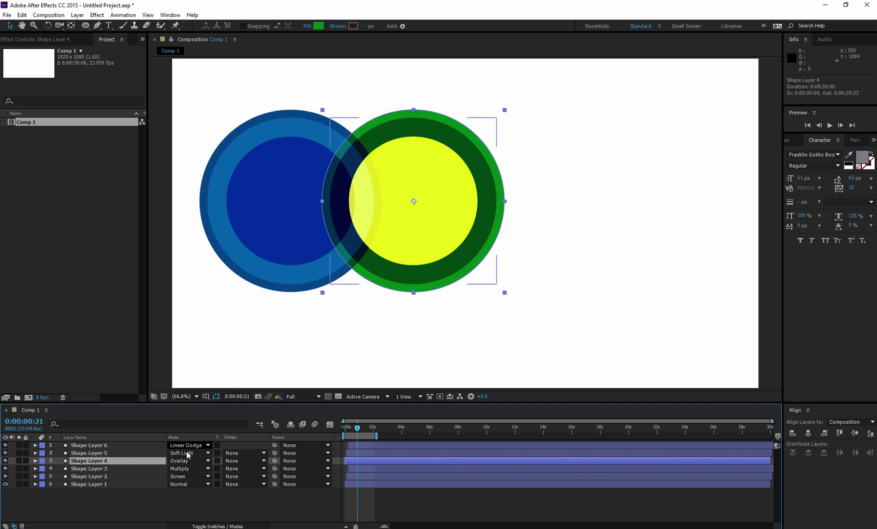
click(199, 512)
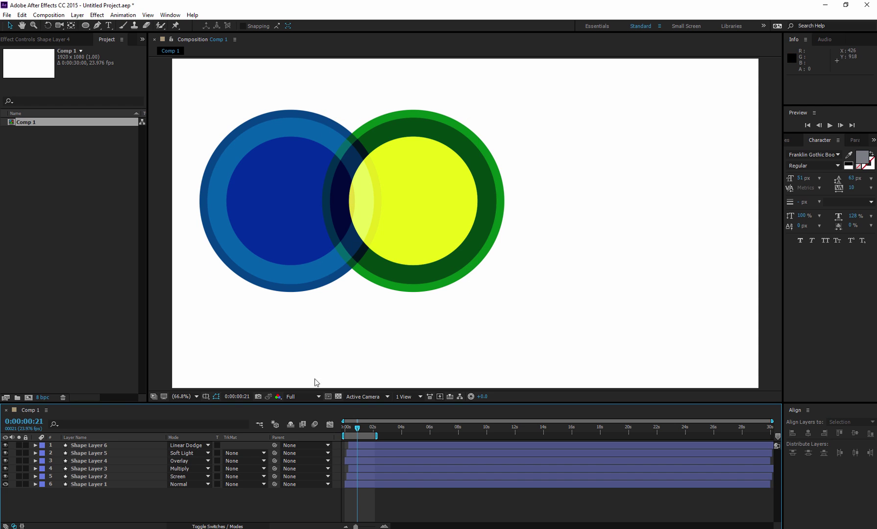
Reposition layers 4–6 to 628.0, 465.9 over the blue rings
click(365, 447)
shift+click(365, 462)
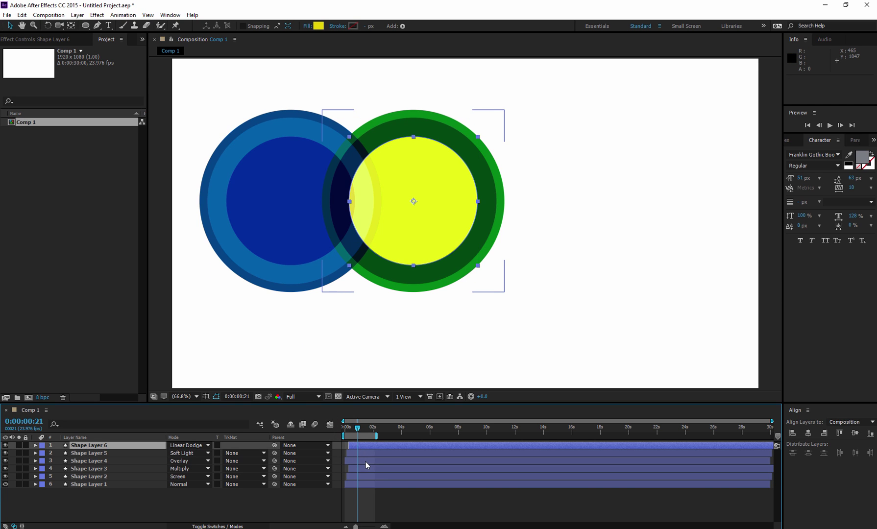
key(p)
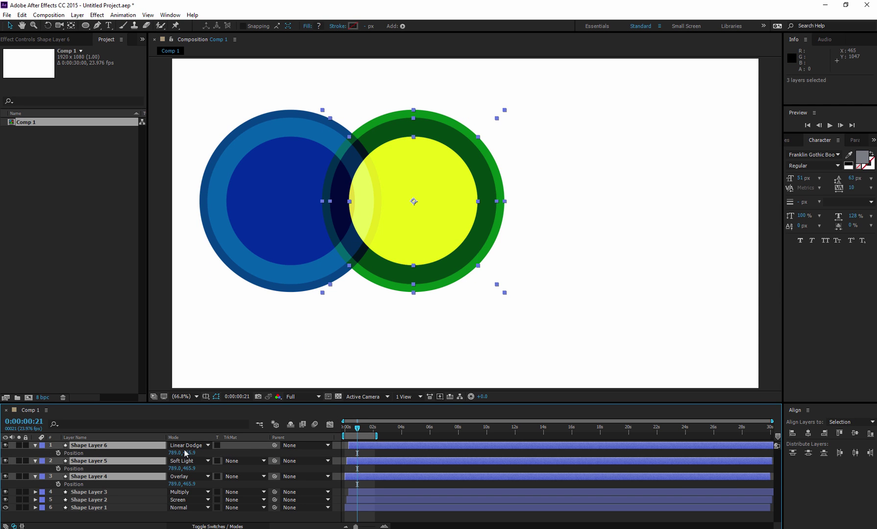
drag(175, 452, 90, 440)
click(227, 516)
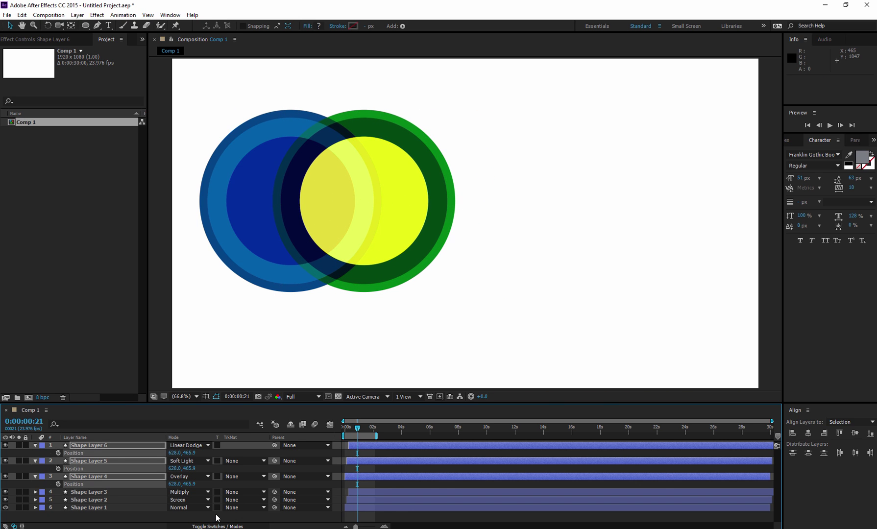
click(231, 512)
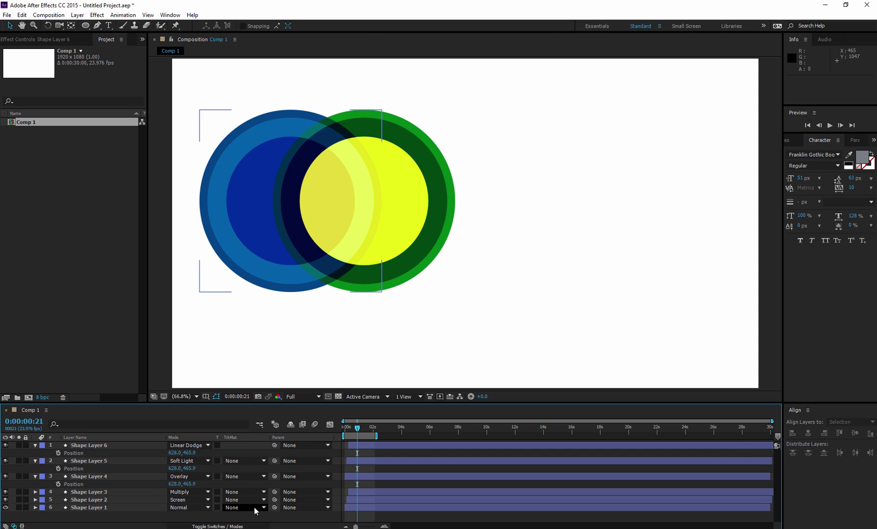
key(ctrl+Up)
Collapse layer properties, preview the overlapping rings, and bring up Save As
key(ctrl+Left)
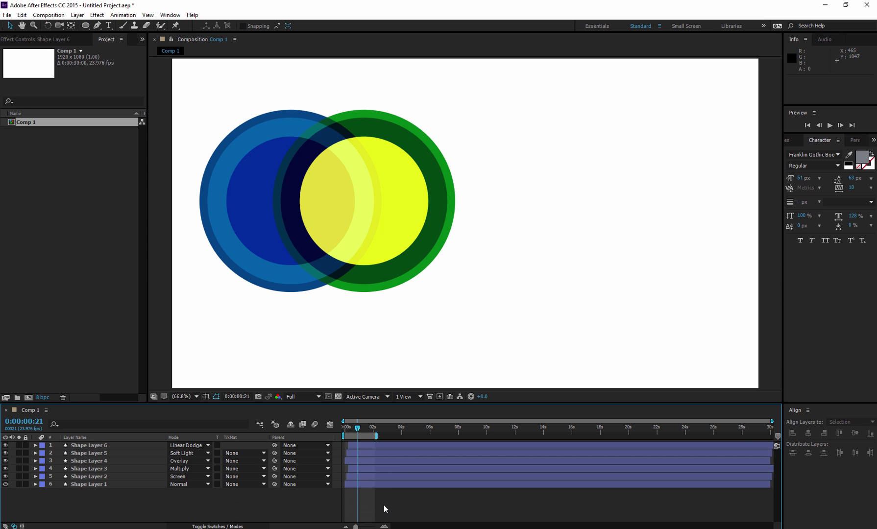
key(space)
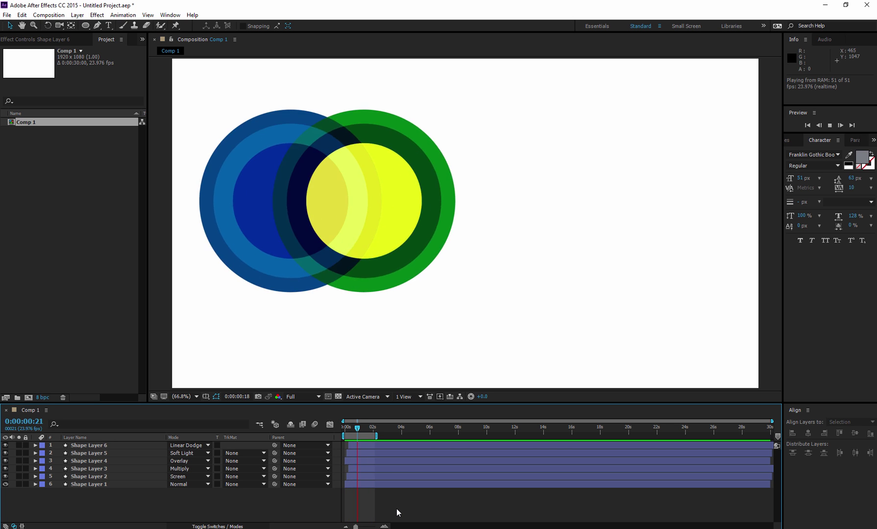
click(366, 427)
drag(372, 427, 358, 429)
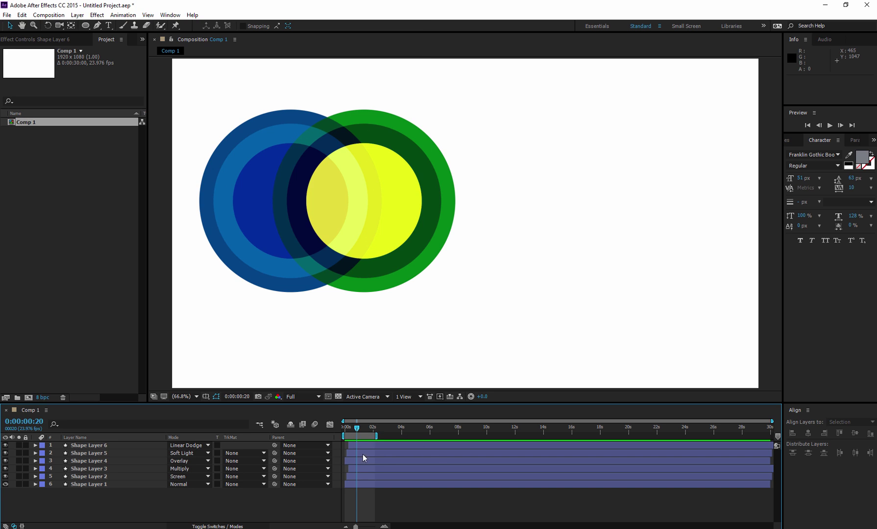
key(ctrl+s)
Cancel the Save As dialog, leaving the project unsaved
click(401, 445)
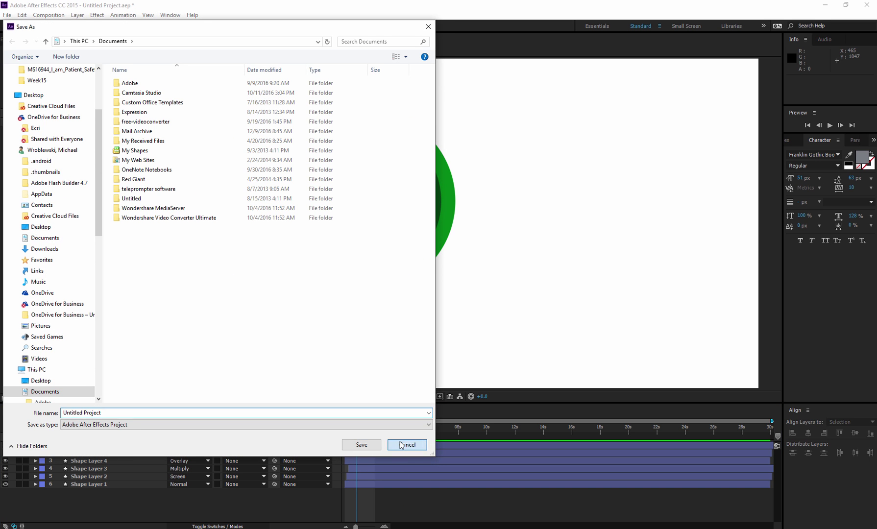